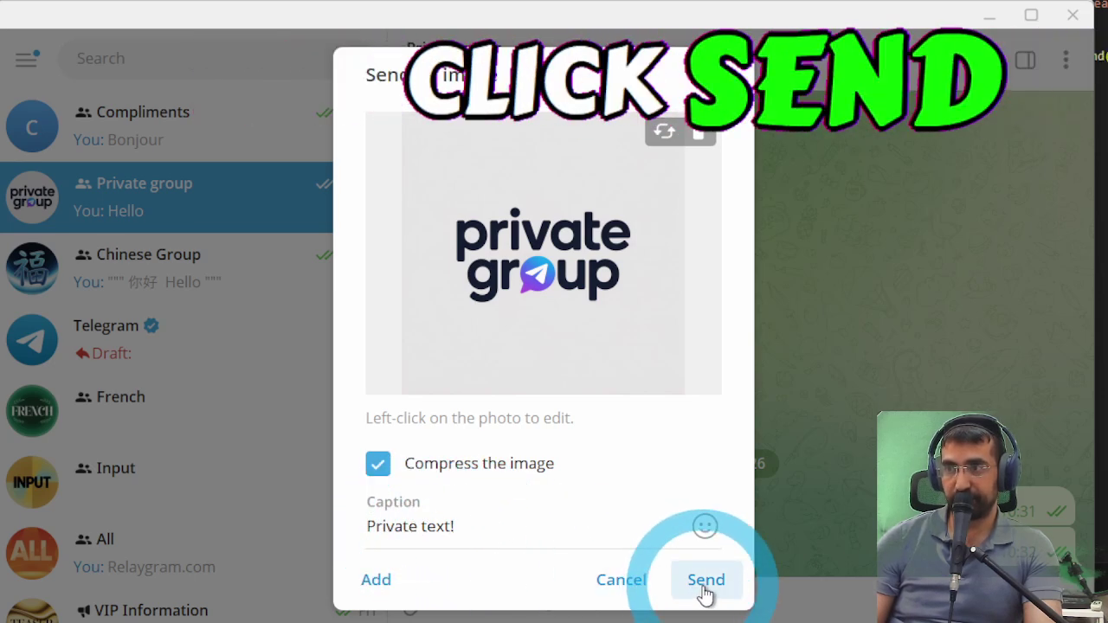
- Post the image captioned 'Private text!' to Private group, then open the Chinese Group chat
{"action": "left_click", "coordinate": [705, 580]}
{"action": "left_click", "coordinate": [488, 85]}
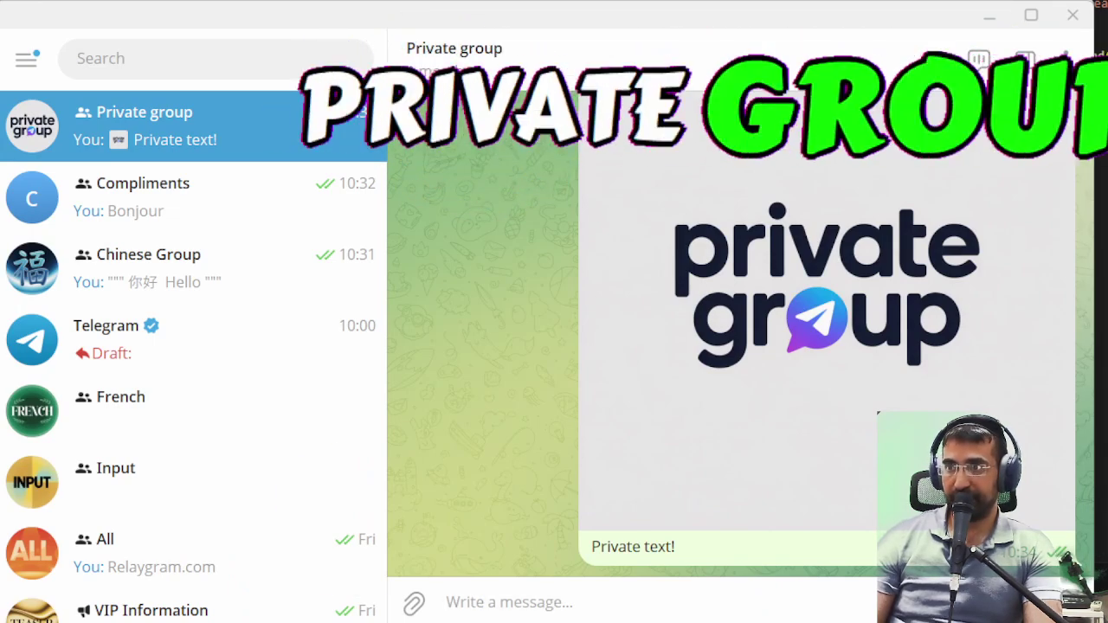
{"action": "left_click", "coordinate": [192, 265]}
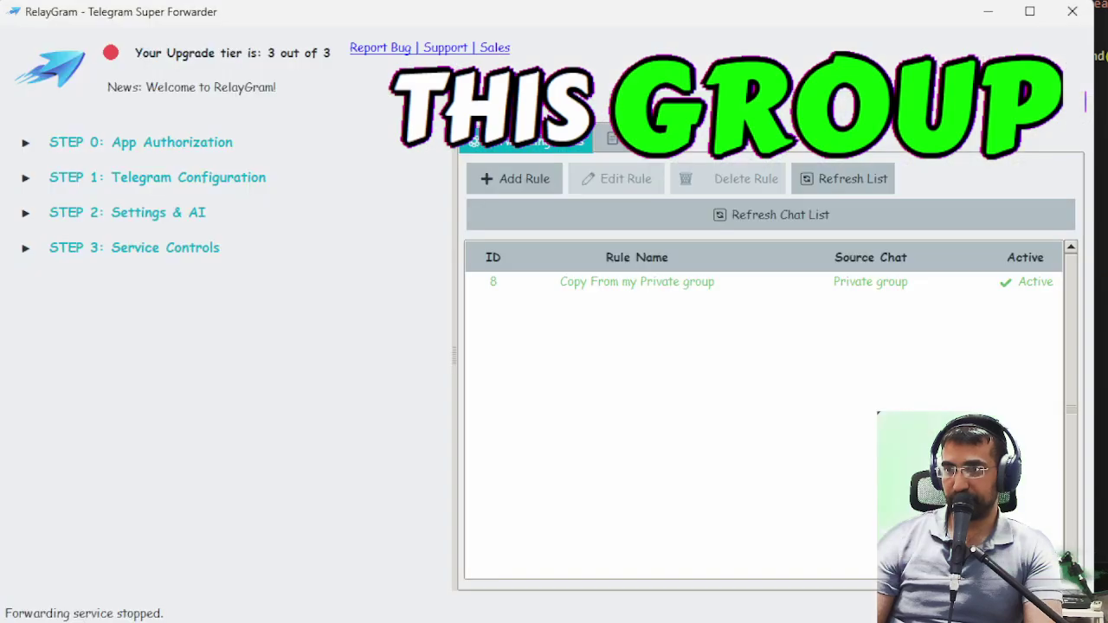
- Start RelayGram's forwarding service from the Service Controls section
{"action": "left_click", "coordinate": [321, 251]}
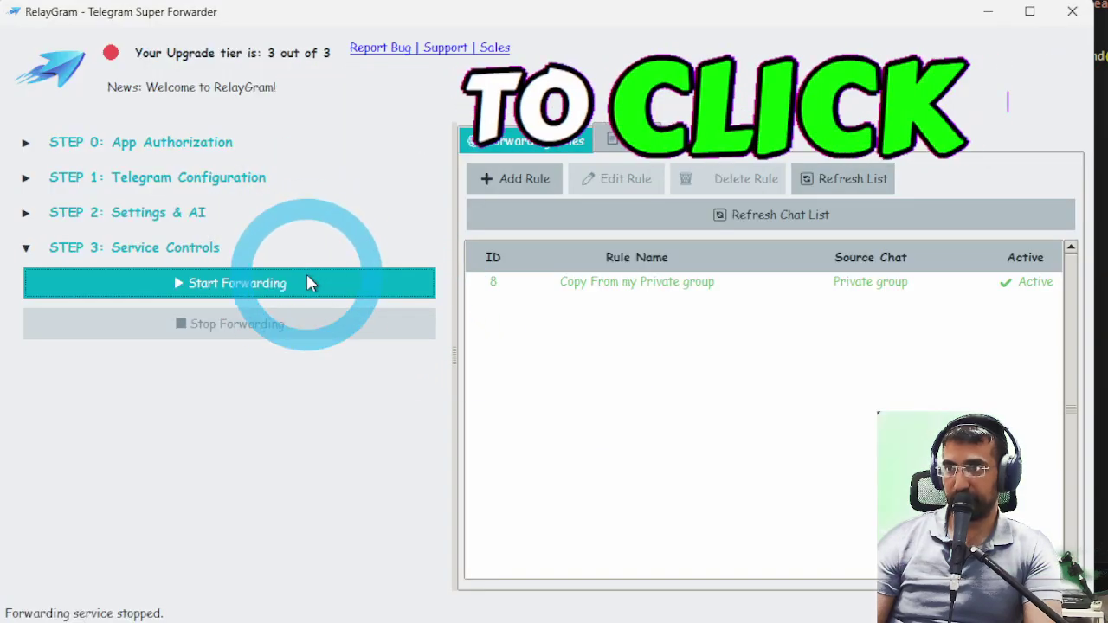
{"action": "left_click", "coordinate": [308, 278]}
- Minimise RelayGram and open the Private group's info panel in Telegram
{"action": "left_click", "coordinate": [990, 11]}
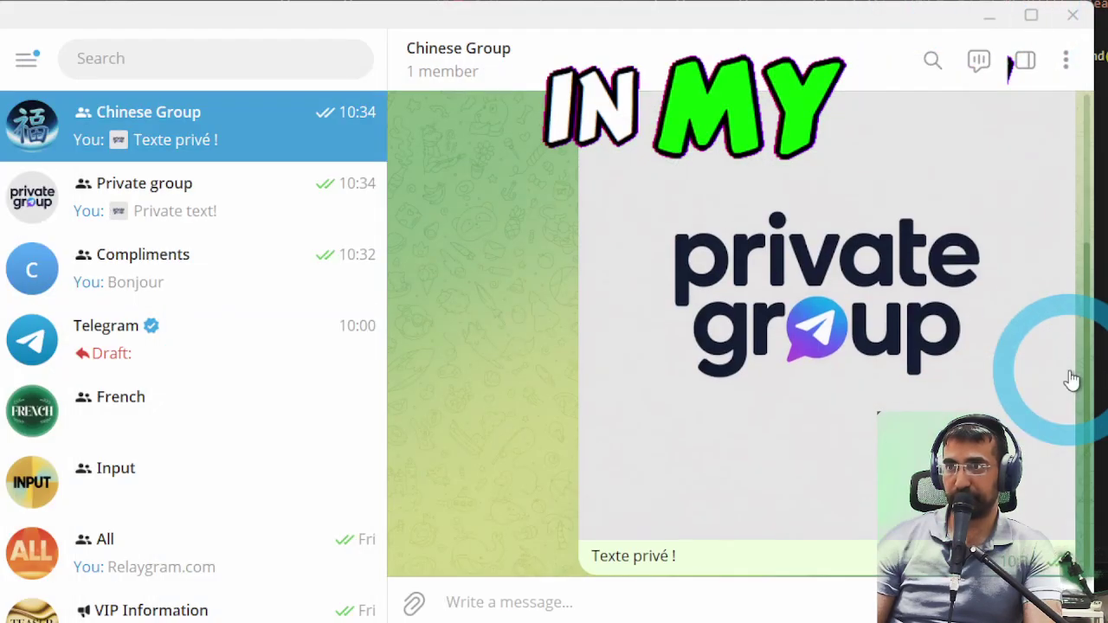
{"action": "scroll", "coordinate": [783, 377], "scroll_direction": "up", "scroll_amount": 3}
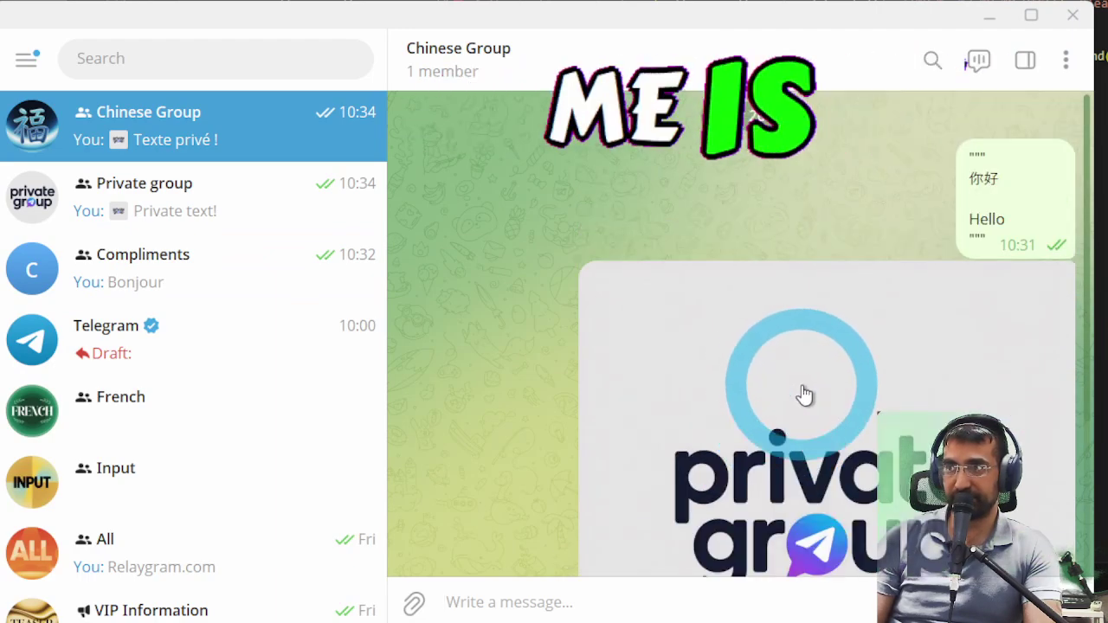
{"action": "left_click", "coordinate": [185, 213]}
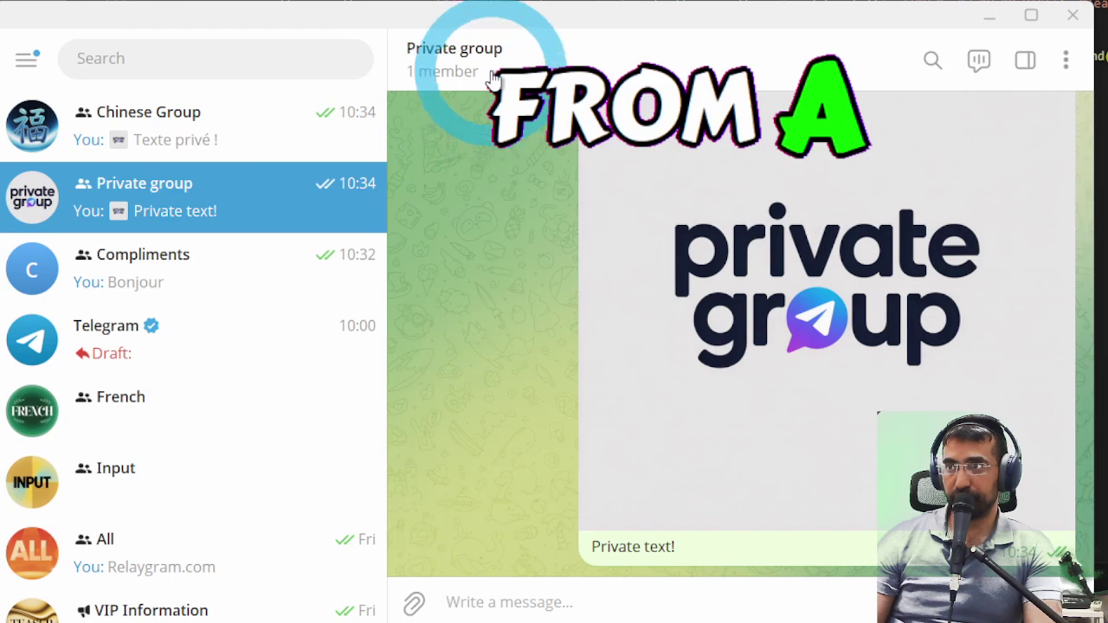
{"action": "left_click", "coordinate": [461, 50]}
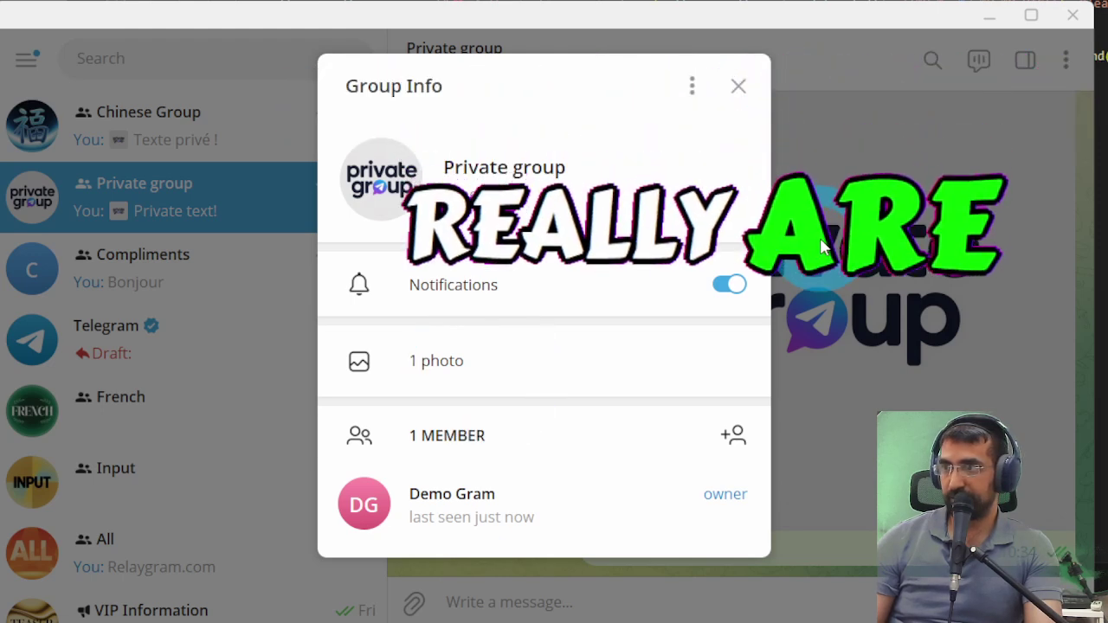
- Enable Restrict saving content in the Private group's type settings, save, and close Group Info
{"action": "left_click", "coordinate": [691, 84]}
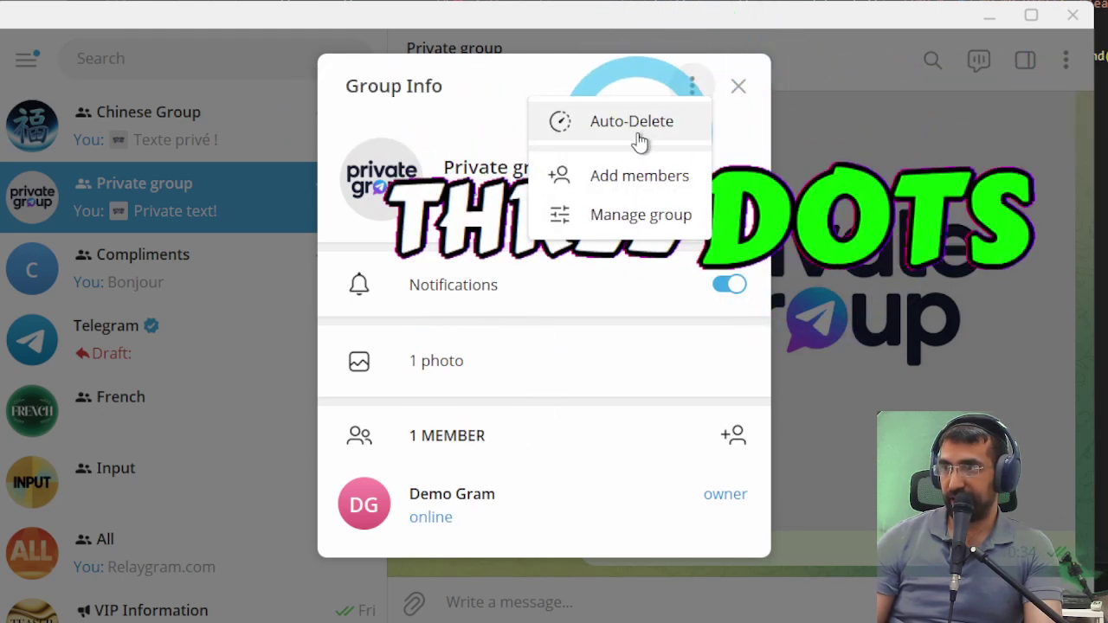
{"action": "left_click", "coordinate": [631, 209]}
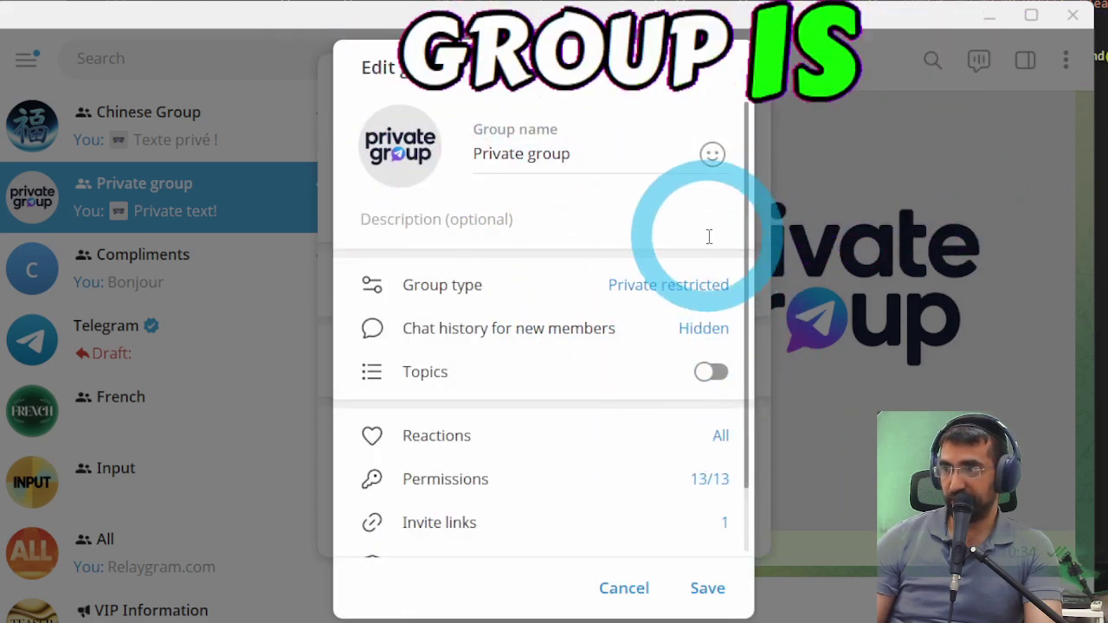
{"action": "left_click", "coordinate": [581, 286]}
{"action": "scroll", "coordinate": [553, 329], "scroll_direction": "down", "scroll_amount": 3}
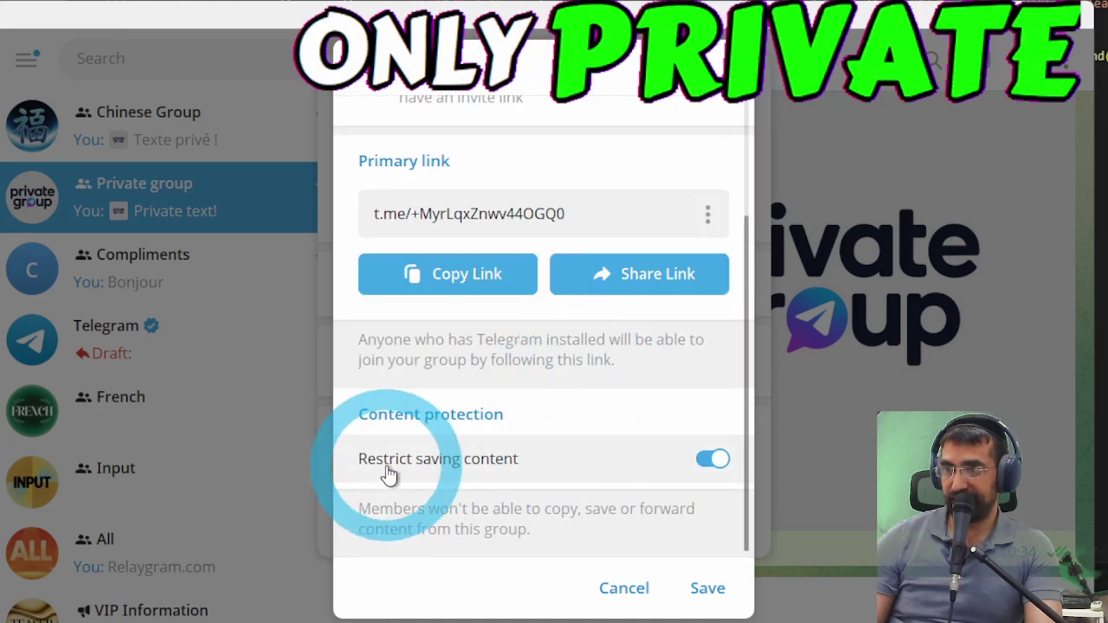
{"action": "left_click", "coordinate": [708, 592]}
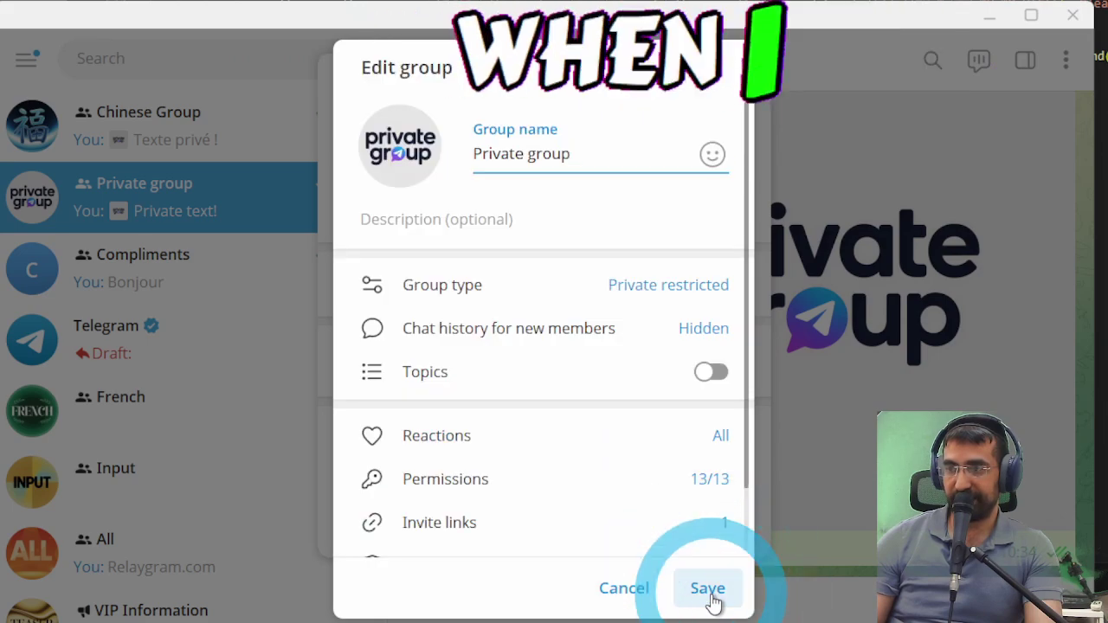
{"action": "left_click", "coordinate": [708, 589]}
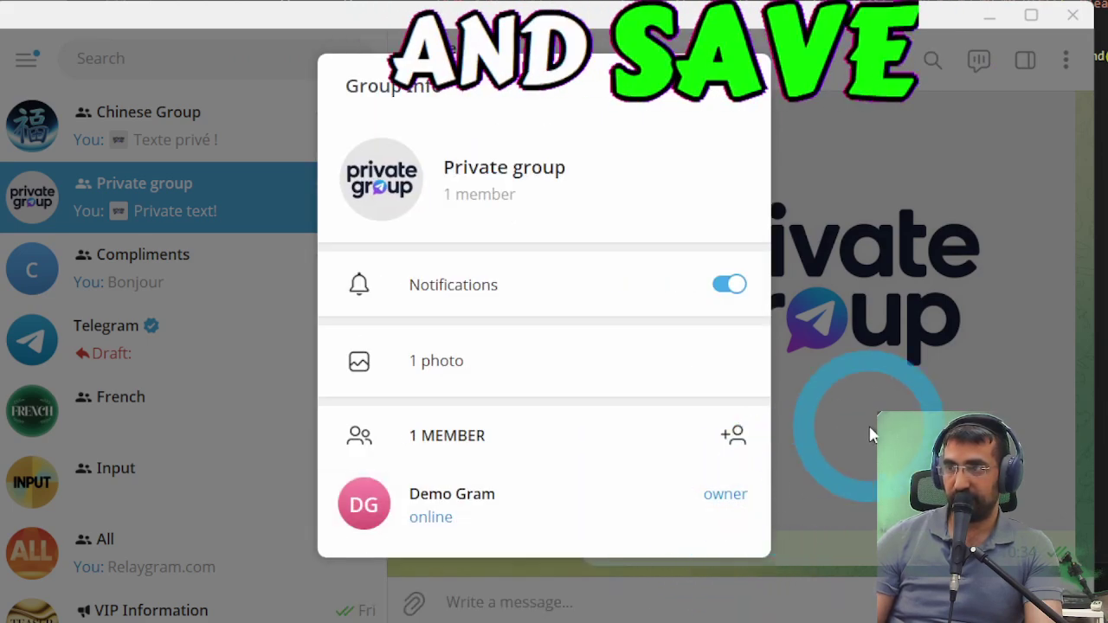
{"action": "left_click", "coordinate": [870, 435]}
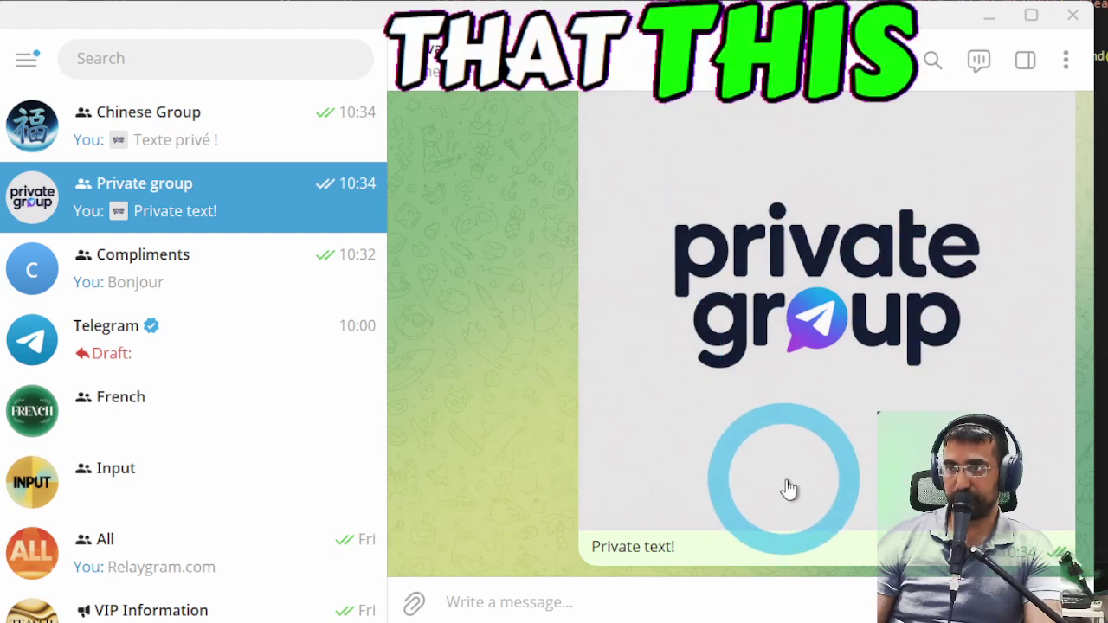
- Inspect the message actions on the Private group image and the forwarded Chinese Group image
{"action": "right_click", "coordinate": [825, 304]}
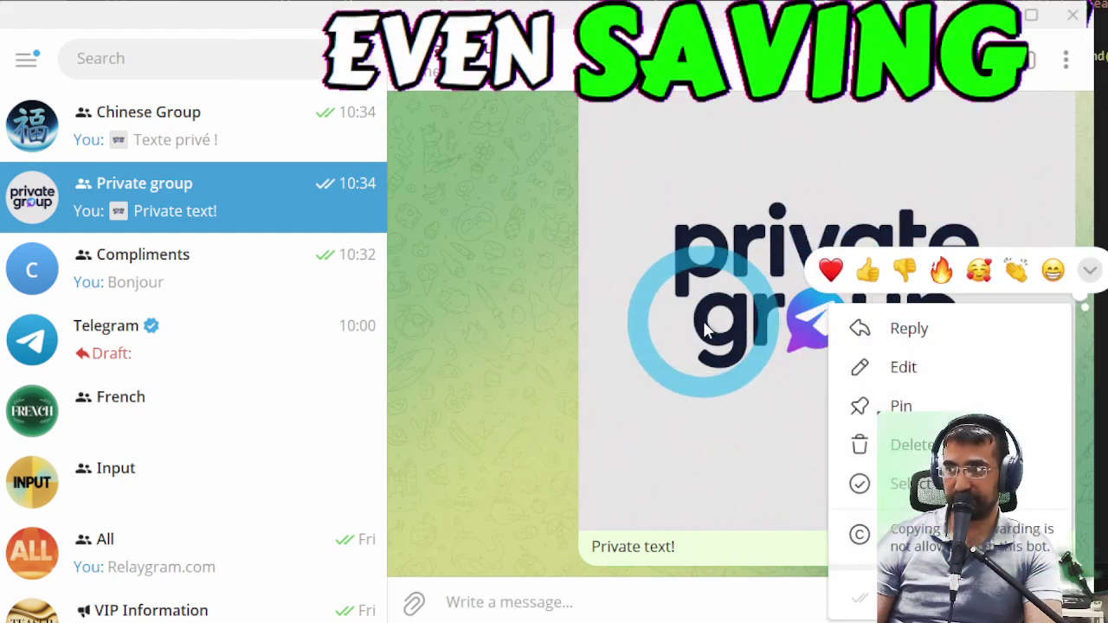
{"action": "left_click", "coordinate": [705, 328]}
{"action": "left_click", "coordinate": [200, 138]}
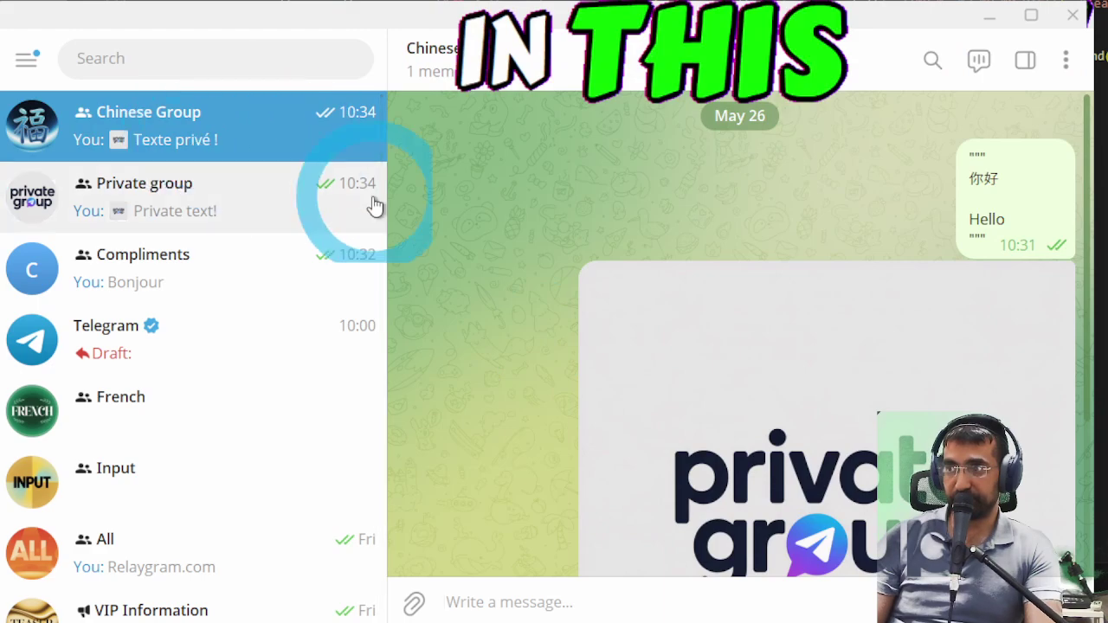
{"action": "right_click", "coordinate": [715, 331]}
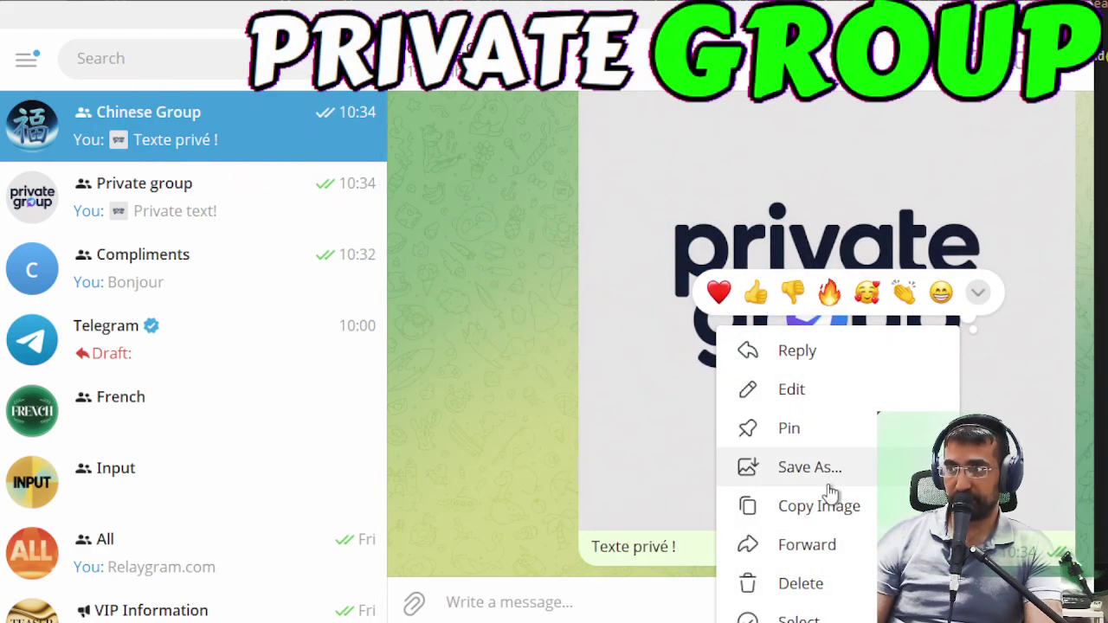
{"action": "left_click", "coordinate": [493, 359]}
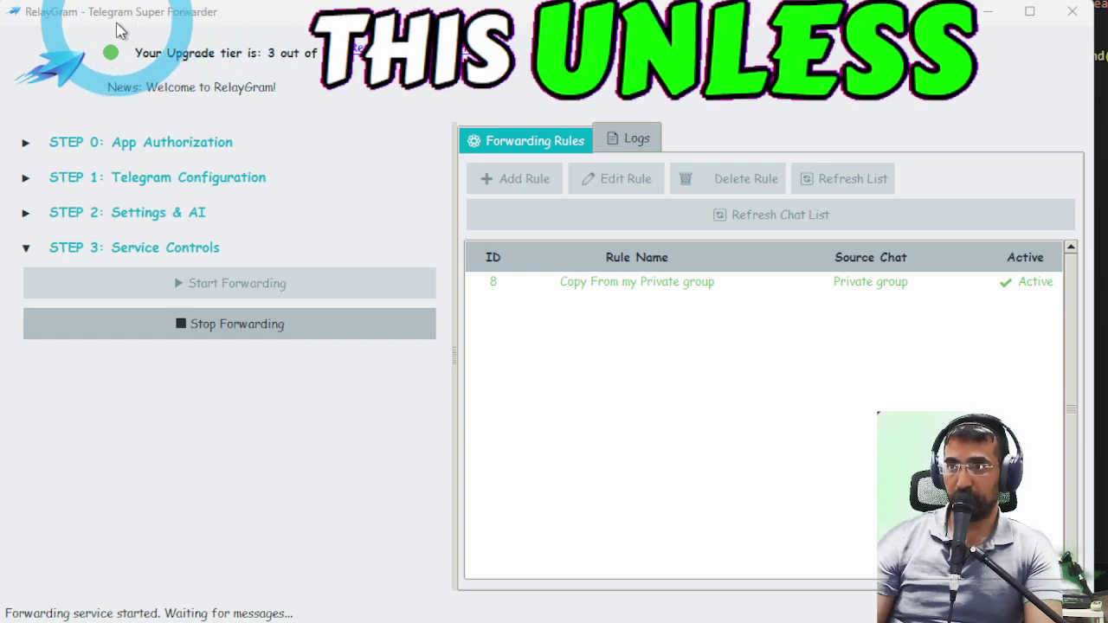
- Restore the RelayGram window and move it slightly lower on screen
{"action": "left_click", "coordinate": [291, 462]}
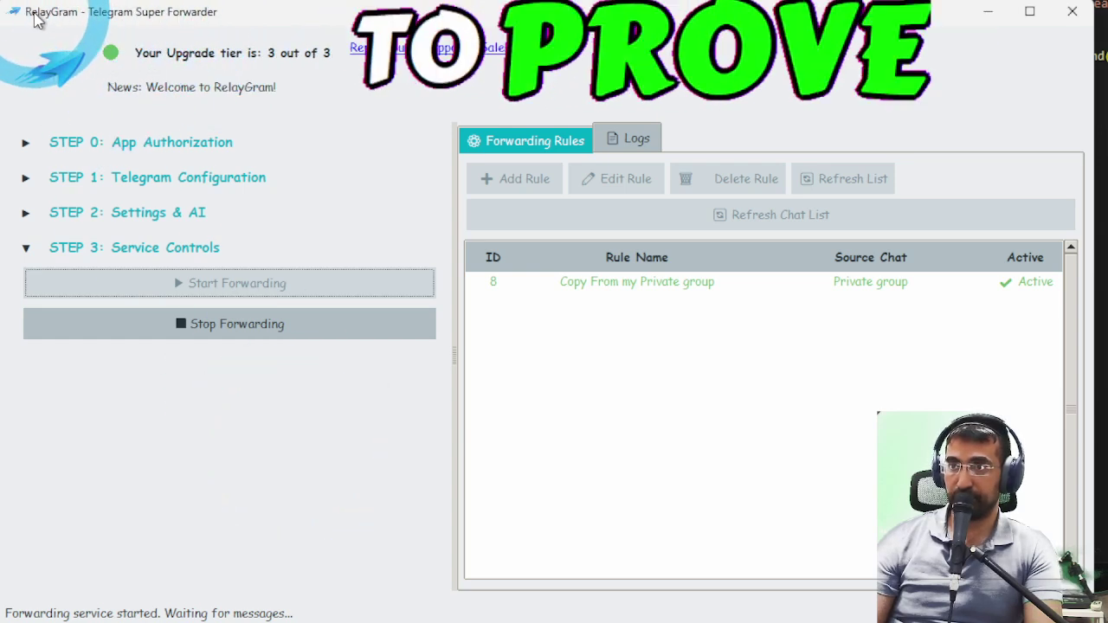
{"action": "left_click_drag", "start_coordinate": [35, 21], "coordinate": [35, 33]}
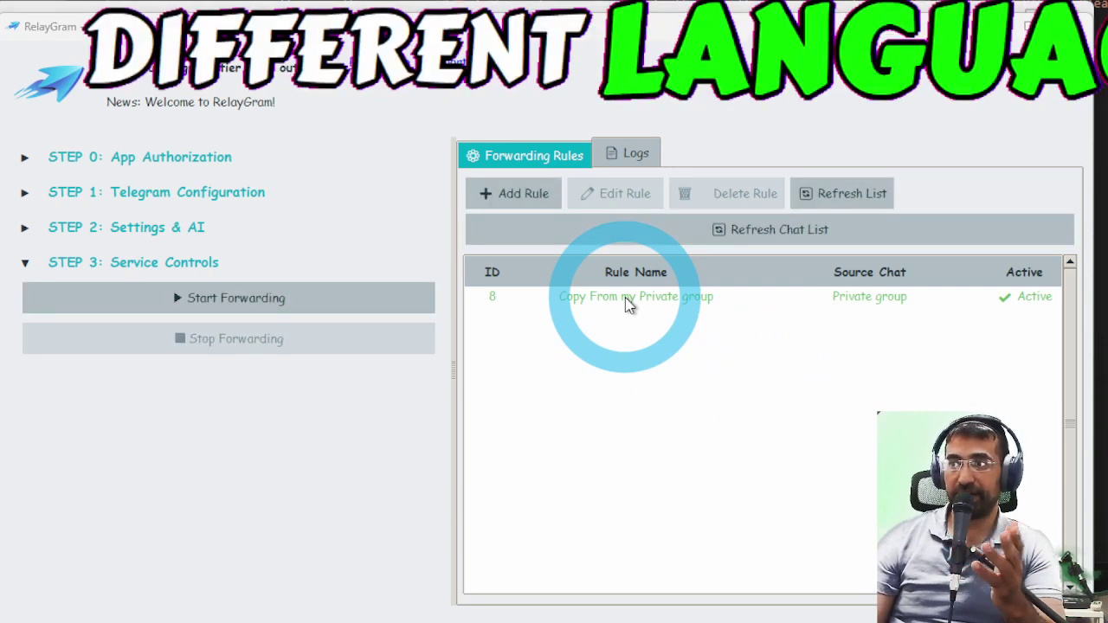
- Edit rule 8 to add Compliments and Teaser group (pre VIP) as destinations beside Chinese Group
{"action": "left_click", "coordinate": [625, 296]}
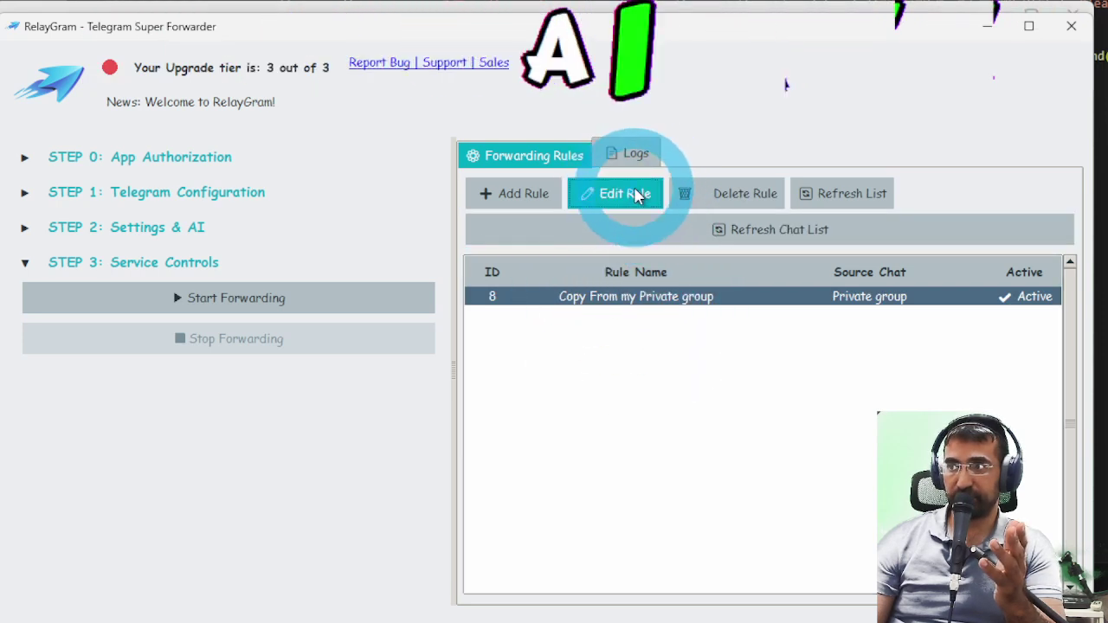
{"action": "left_click", "coordinate": [636, 193]}
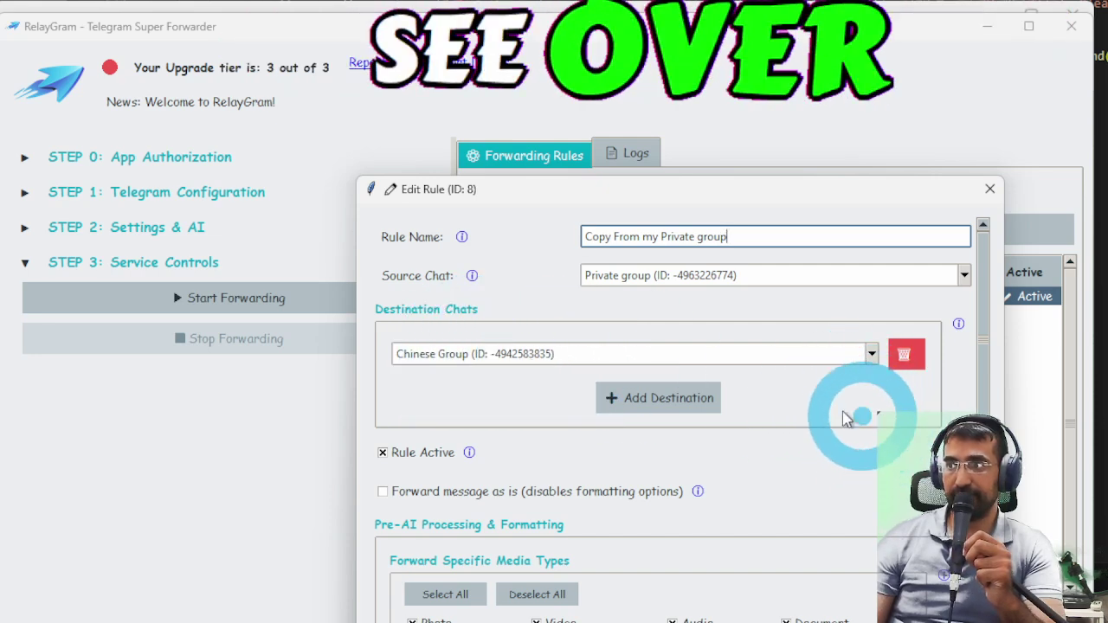
{"action": "left_click", "coordinate": [645, 399]}
{"action": "left_click", "coordinate": [662, 393]}
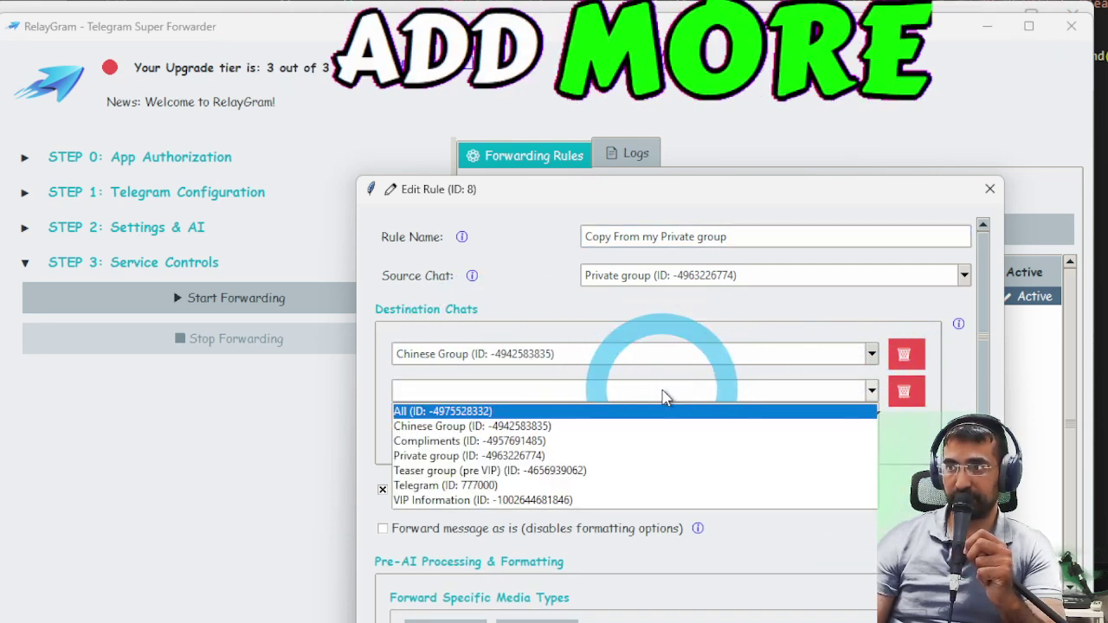
{"action": "left_click", "coordinate": [655, 440]}
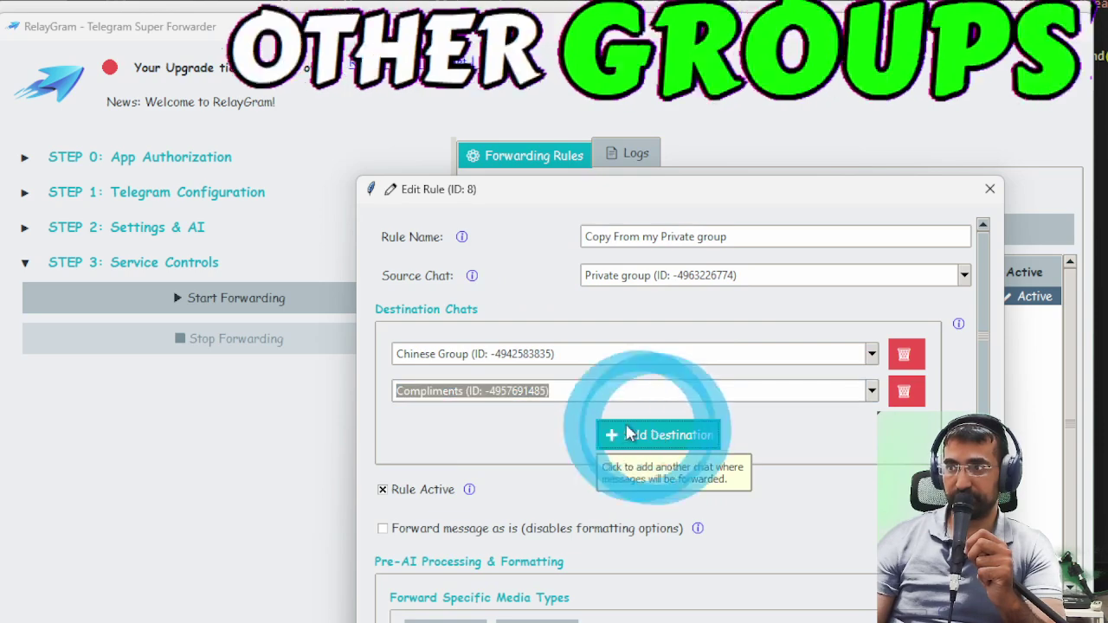
{"action": "left_click", "coordinate": [629, 432]}
{"action": "left_click", "coordinate": [601, 428]}
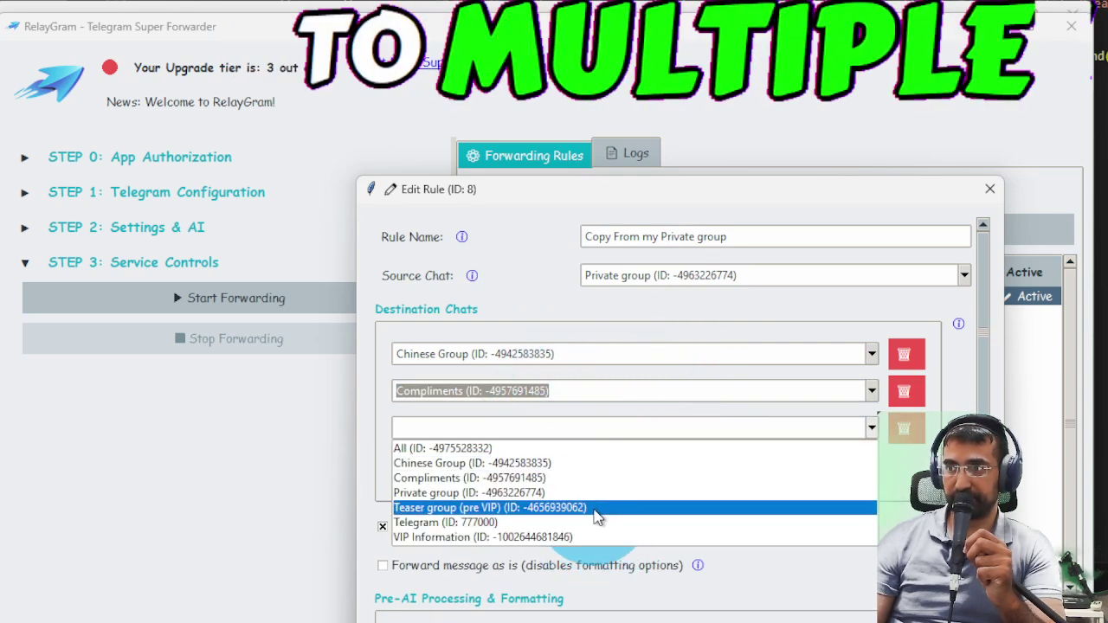
{"action": "left_click", "coordinate": [595, 509]}
- Scroll rule 8's editor past the 'Translate to french' prompt and add an empty AI condition prompt
{"action": "scroll", "coordinate": [558, 482], "scroll_direction": "down", "scroll_amount": 4}
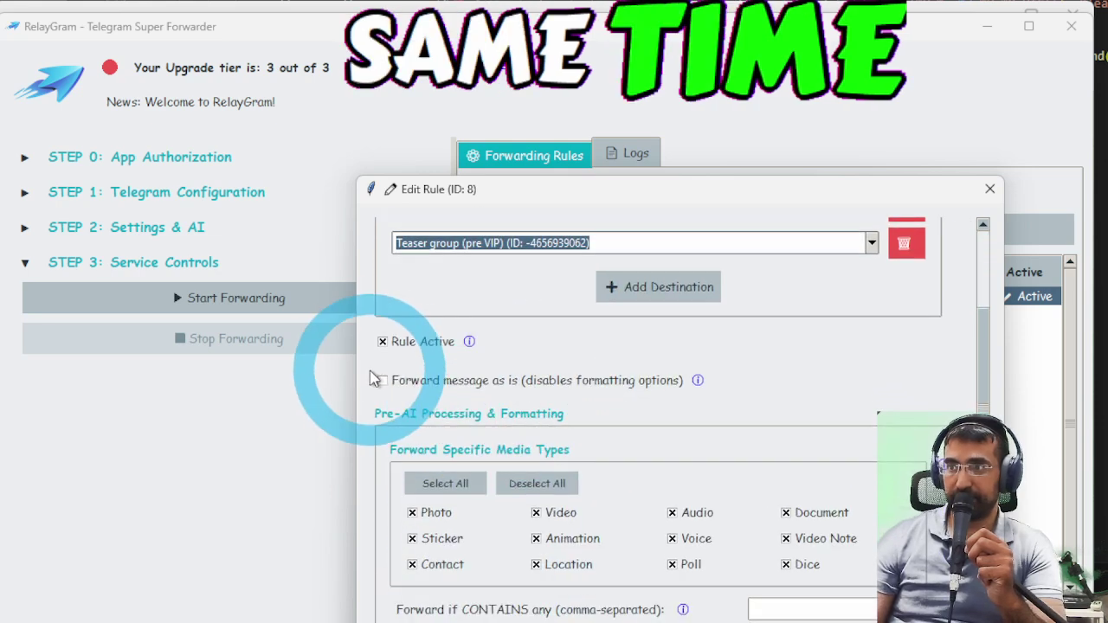
{"action": "scroll", "coordinate": [432, 346], "scroll_direction": "down", "scroll_amount": 2}
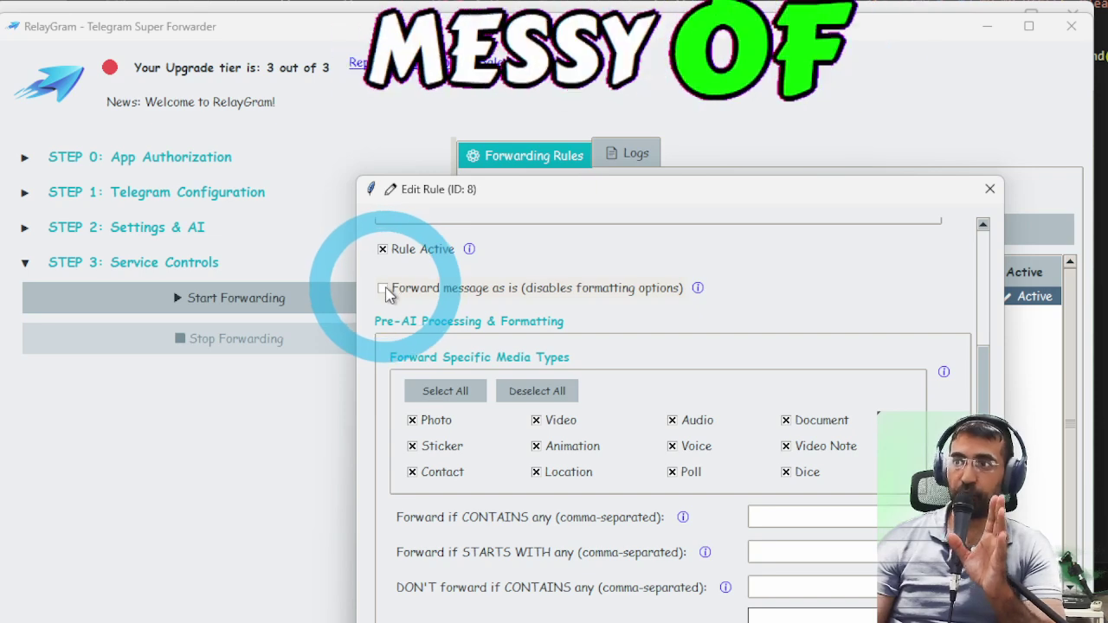
{"action": "left_click", "coordinate": [386, 291]}
{"action": "left_click", "coordinate": [388, 292]}
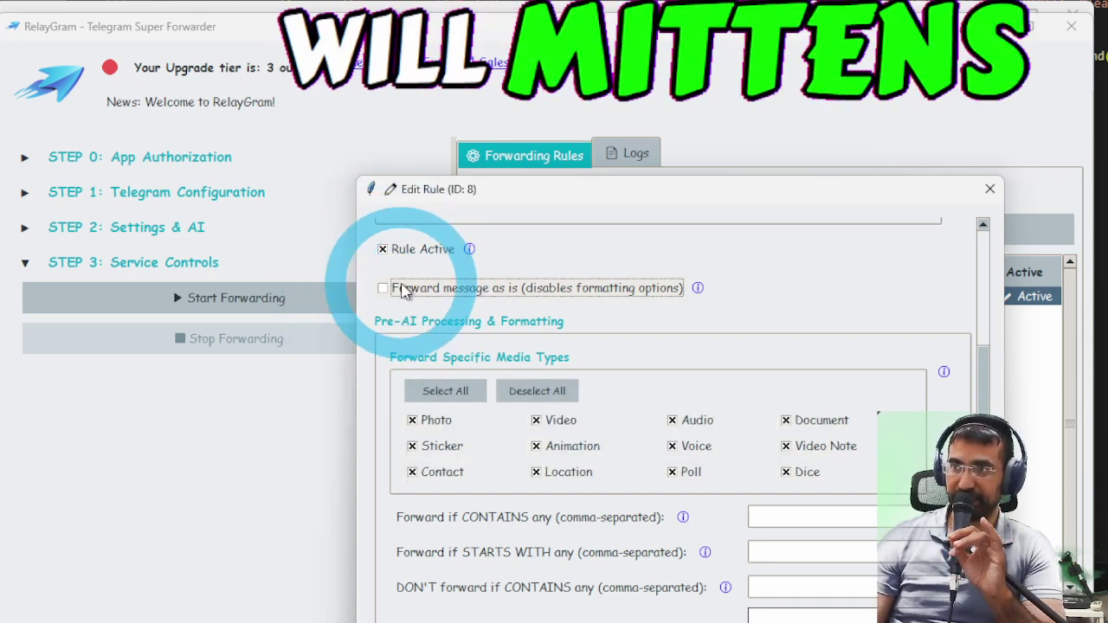
{"action": "scroll", "coordinate": [398, 304], "scroll_direction": "down", "scroll_amount": 5}
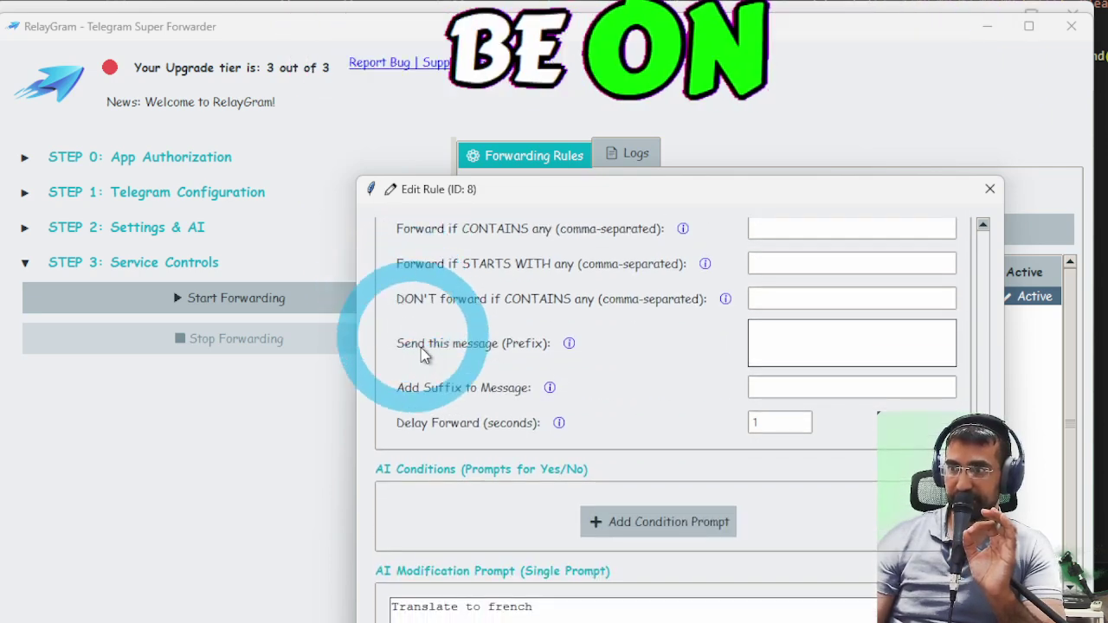
{"action": "left_click_drag", "start_coordinate": [531, 606], "coordinate": [397, 598]}
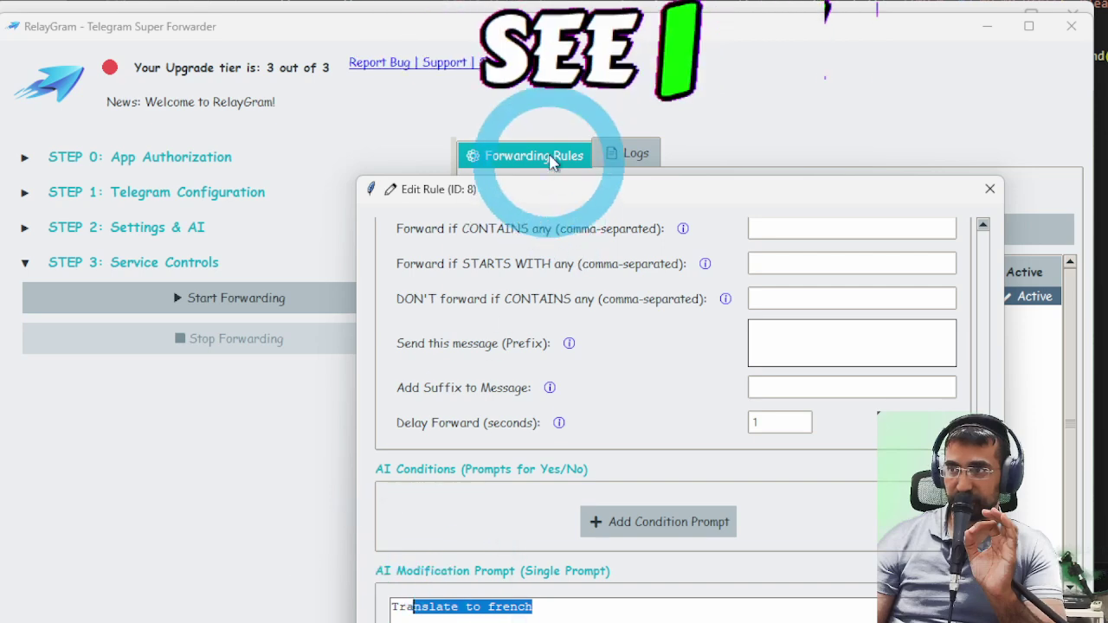
{"action": "left_click_drag", "start_coordinate": [545, 191], "coordinate": [581, 74]}
{"action": "left_click", "coordinate": [580, 520]}
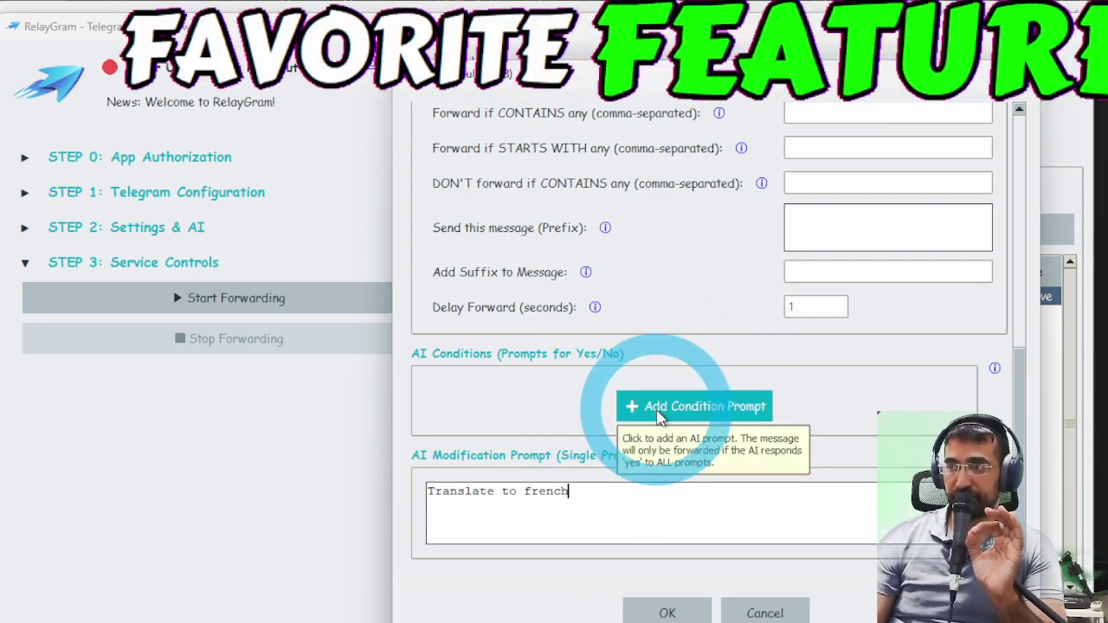
{"action": "left_click", "coordinate": [658, 412]}
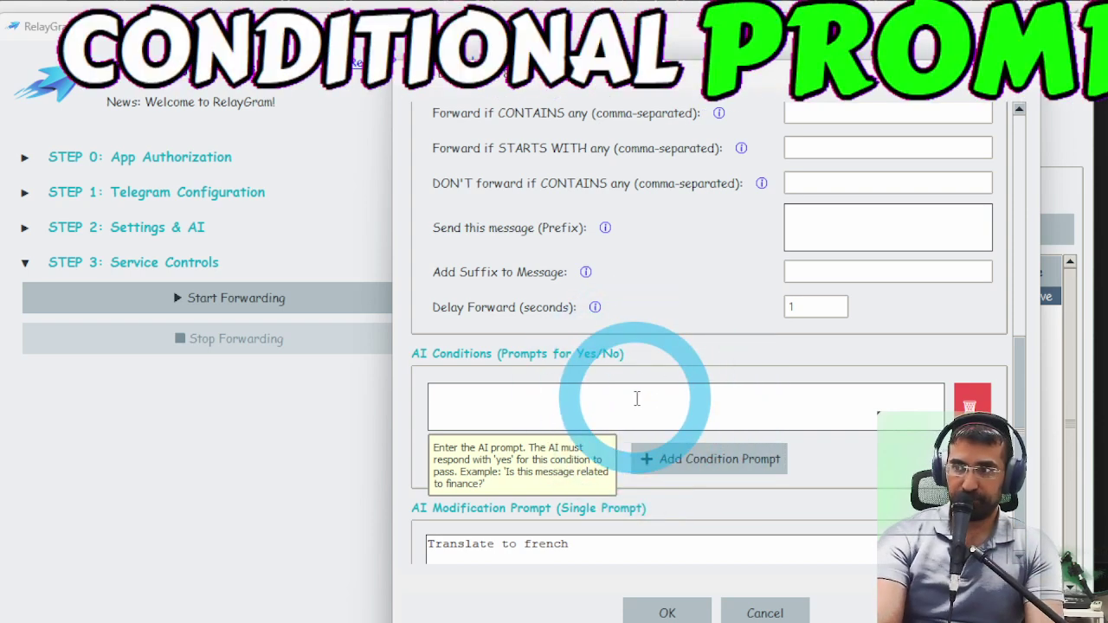
- Enter the AI condition 'doesnt contain private information' and save rule 8 with OK
{"action": "type", "text": "If the message con"}
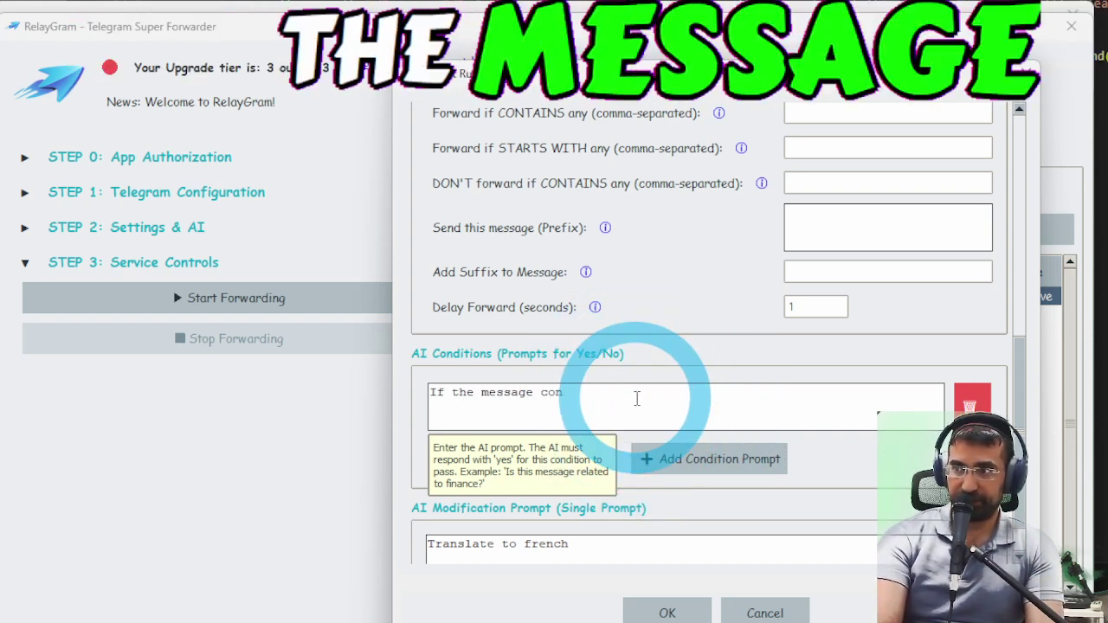
{"action": "type", "text": "tains a curs"}
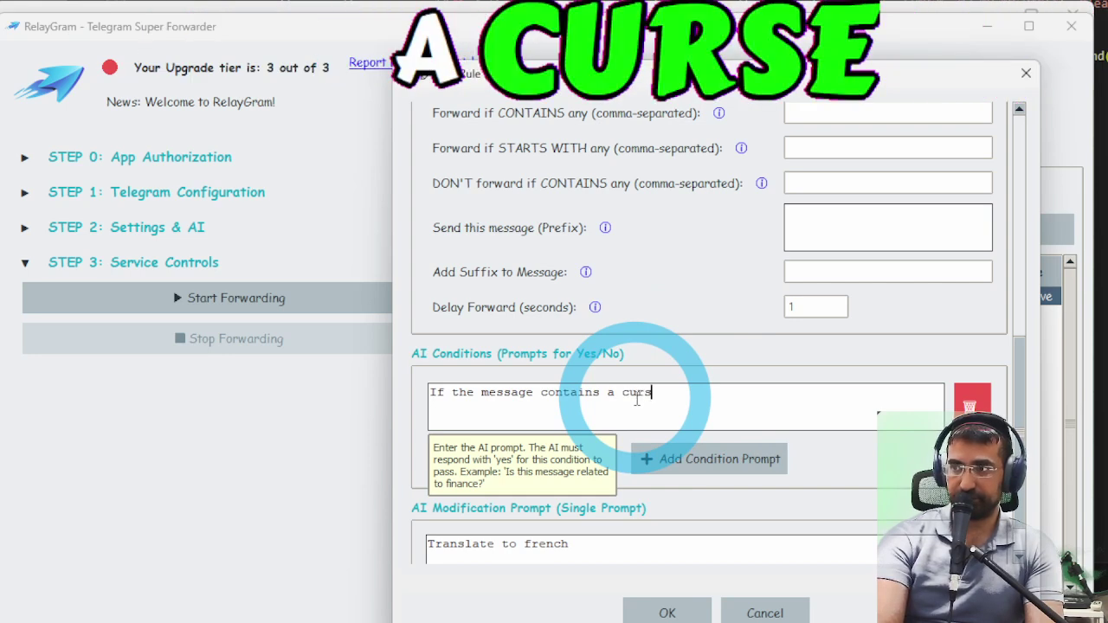
{"action": "key", "text": "BackSpace"}
{"action": "key", "text": "BackSpace"}
{"action": "key", "text": "BackSpace"}
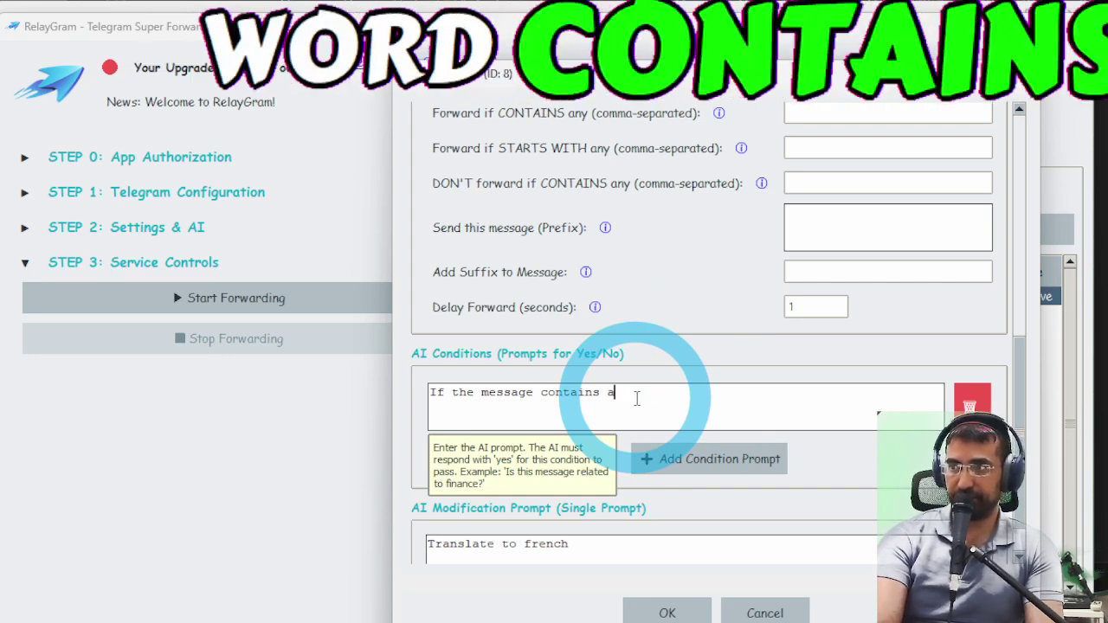
{"action": "type", "text": "r"}
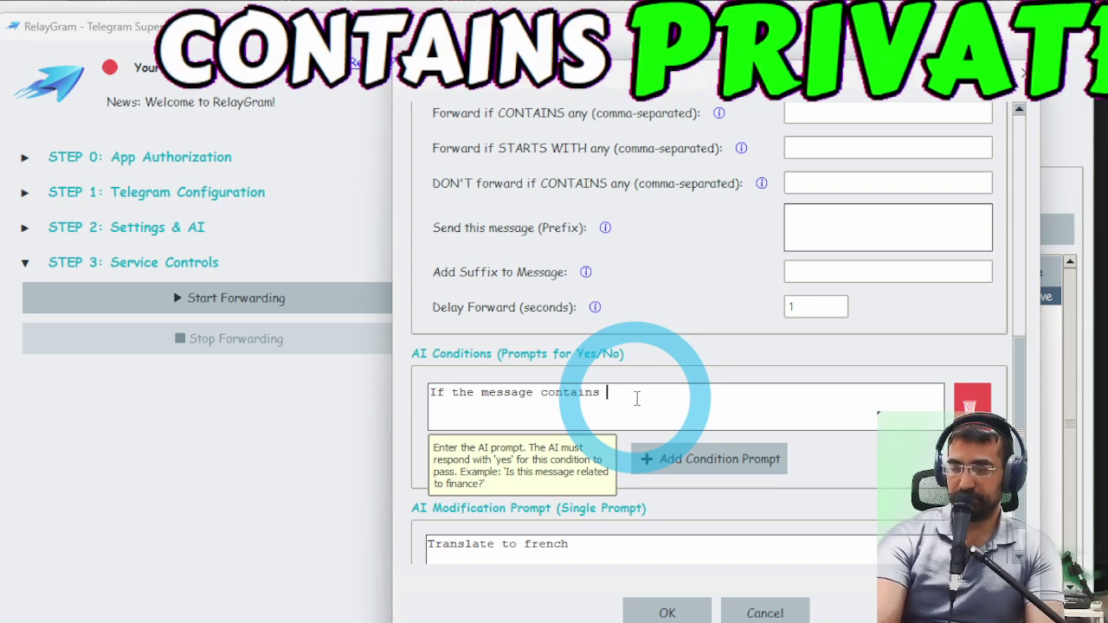
{"action": "key", "text": "BackSpace"}
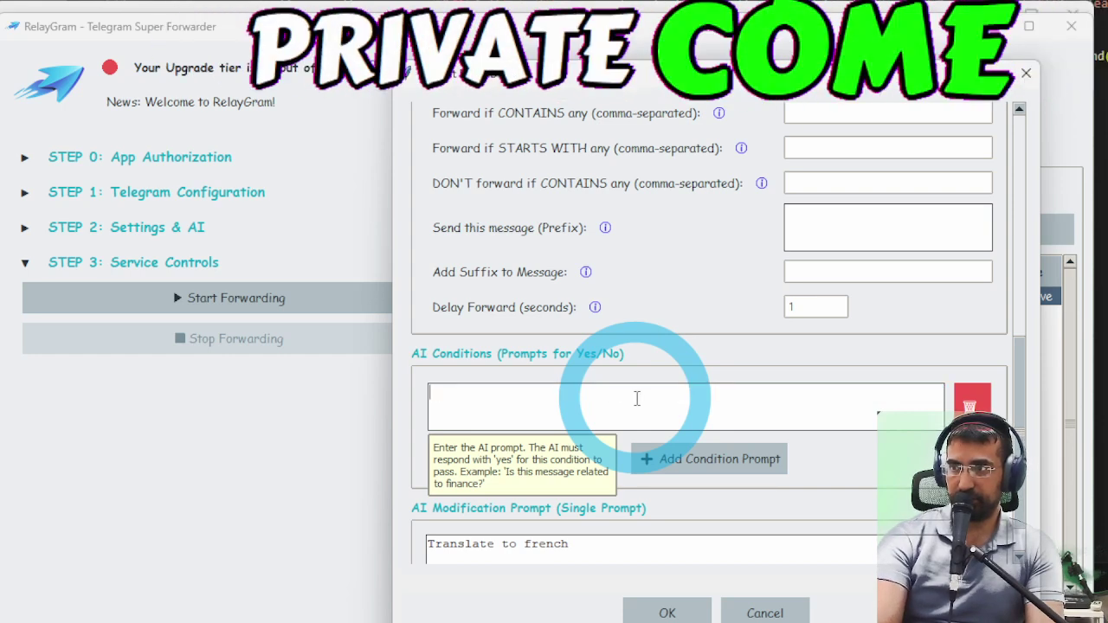
{"action": "type", "text": "doesnt contain"}
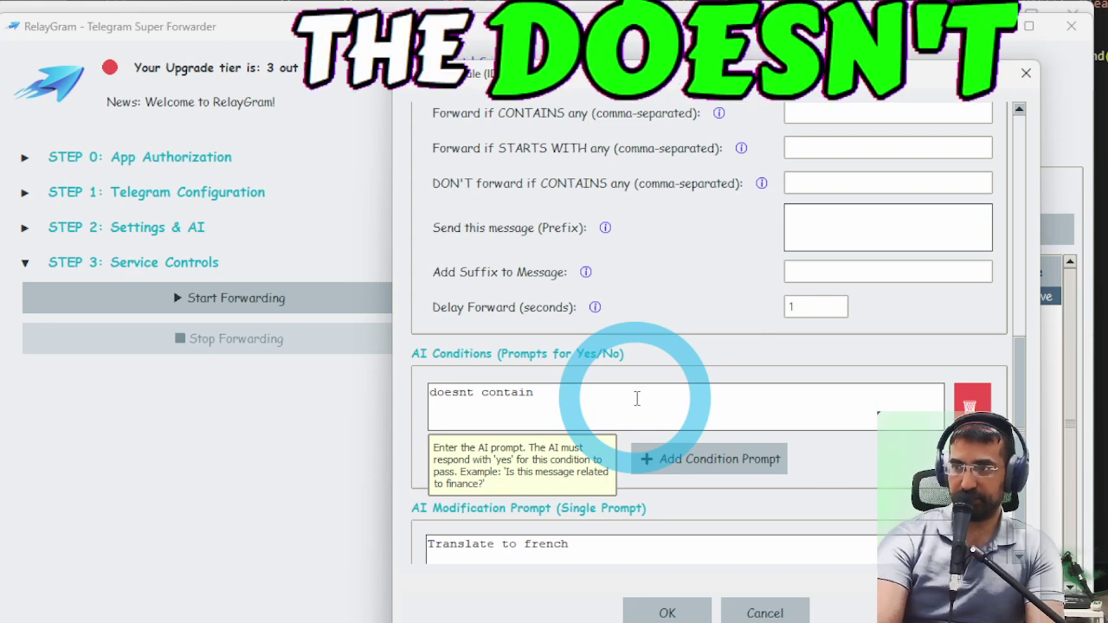
{"action": "type", "text": " private information"}
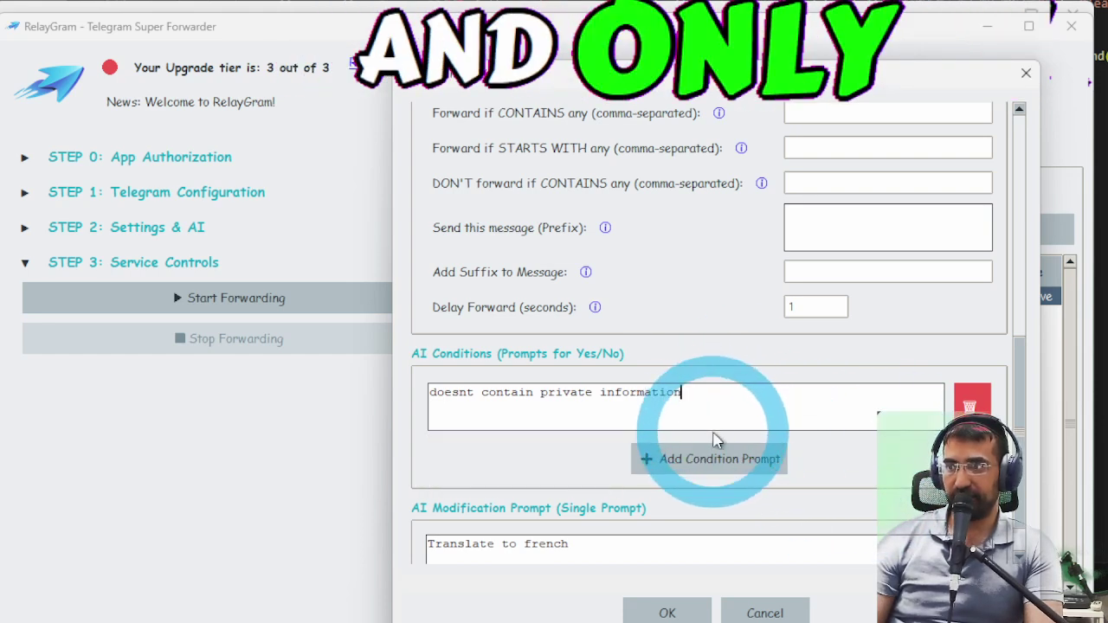
{"action": "scroll", "coordinate": [1025, 526], "scroll_direction": "down", "scroll_amount": 1}
{"action": "scroll", "coordinate": [1026, 526], "scroll_direction": "down", "scroll_amount": 1}
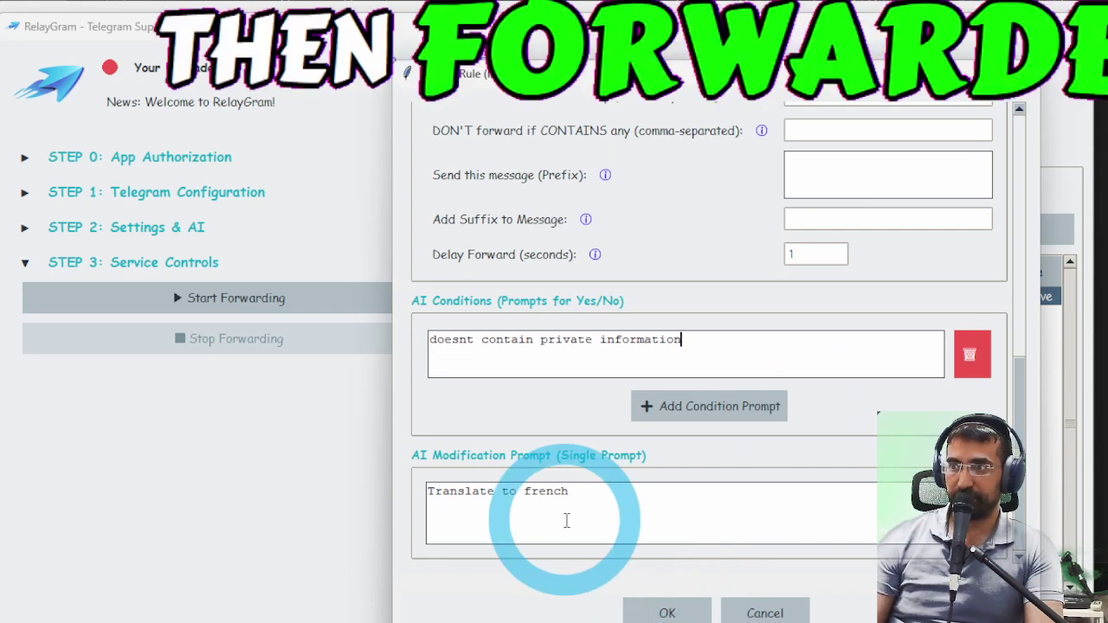
{"action": "left_click", "coordinate": [665, 607]}
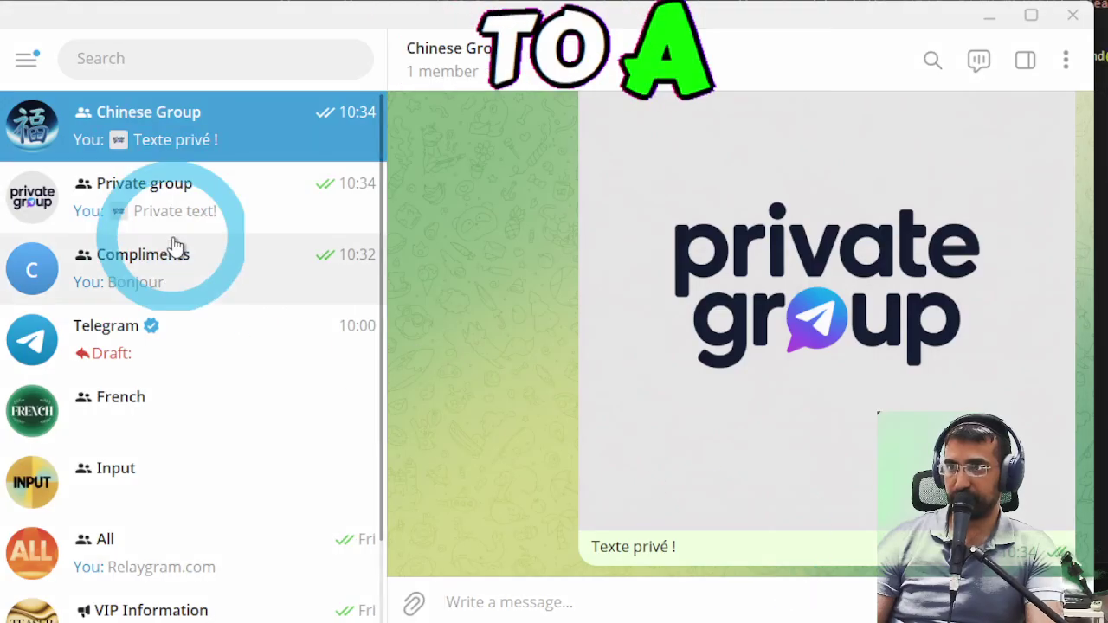
- Send an introduction message in Private group, then check Chinese Group didn't receive it
{"action": "left_click", "coordinate": [208, 221]}
{"action": "left_click", "coordinate": [483, 602]}
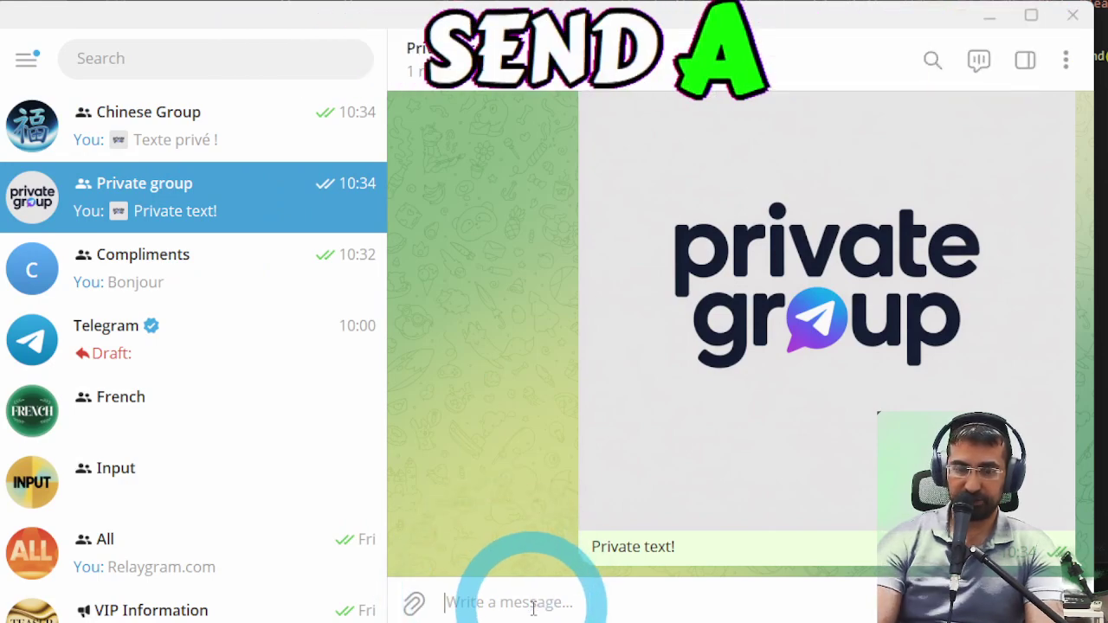
{"action": "type", "text": "Hello my name is bob"}
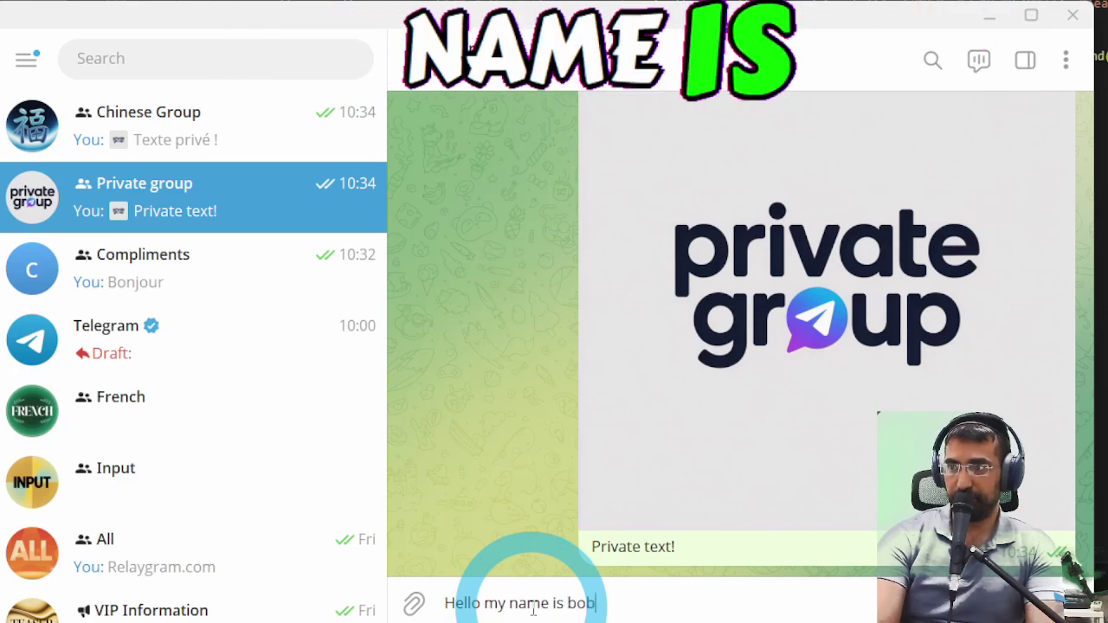
{"action": "key", "text": "Return"}
{"action": "left_click", "coordinate": [247, 197]}
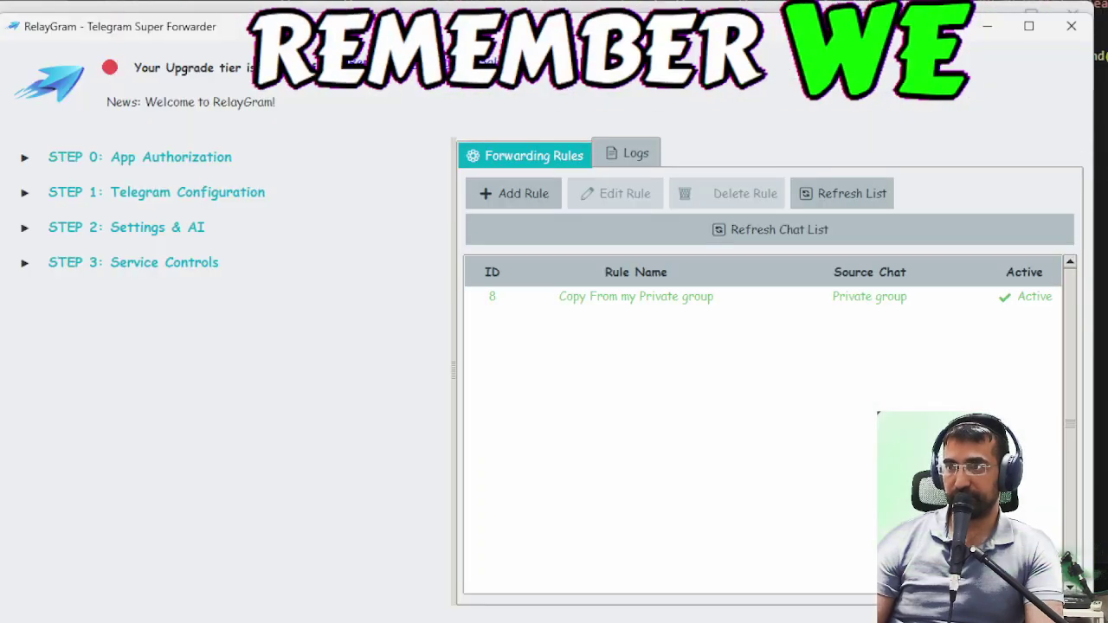
- Start RelayGram forwarding from STEP 3 Service Controls and minimise the app
{"action": "left_click", "coordinate": [111, 264]}
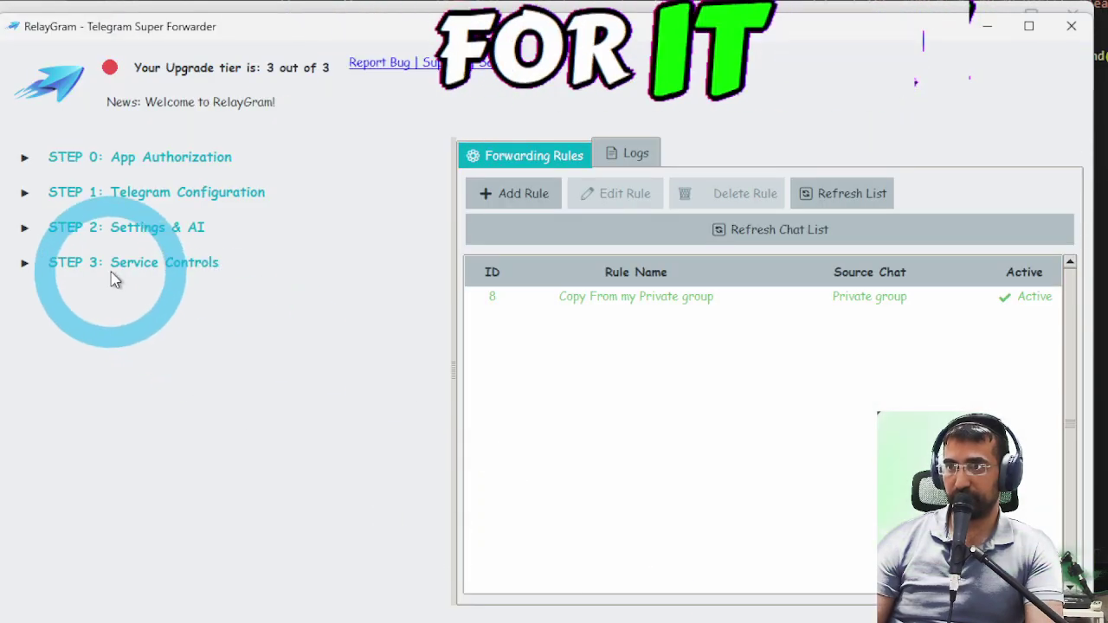
{"action": "left_click", "coordinate": [165, 317]}
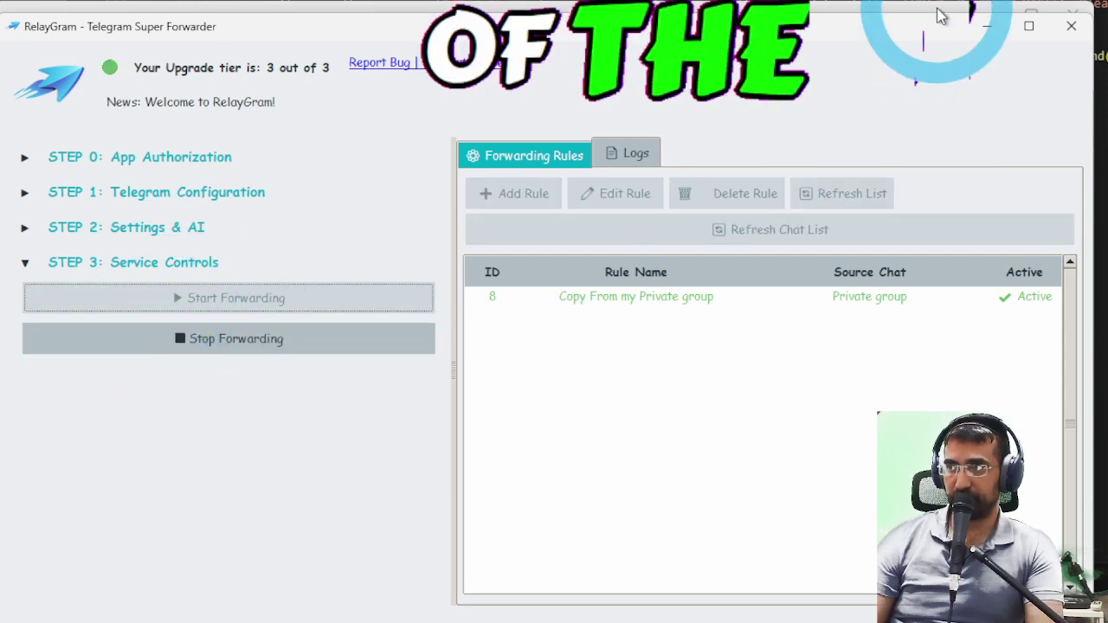
{"action": "left_click", "coordinate": [989, 27]}
- Check the French translations in Chinese Group and Compliments, add a heart reaction, and return to Private group
{"action": "left_click", "coordinate": [1024, 456]}
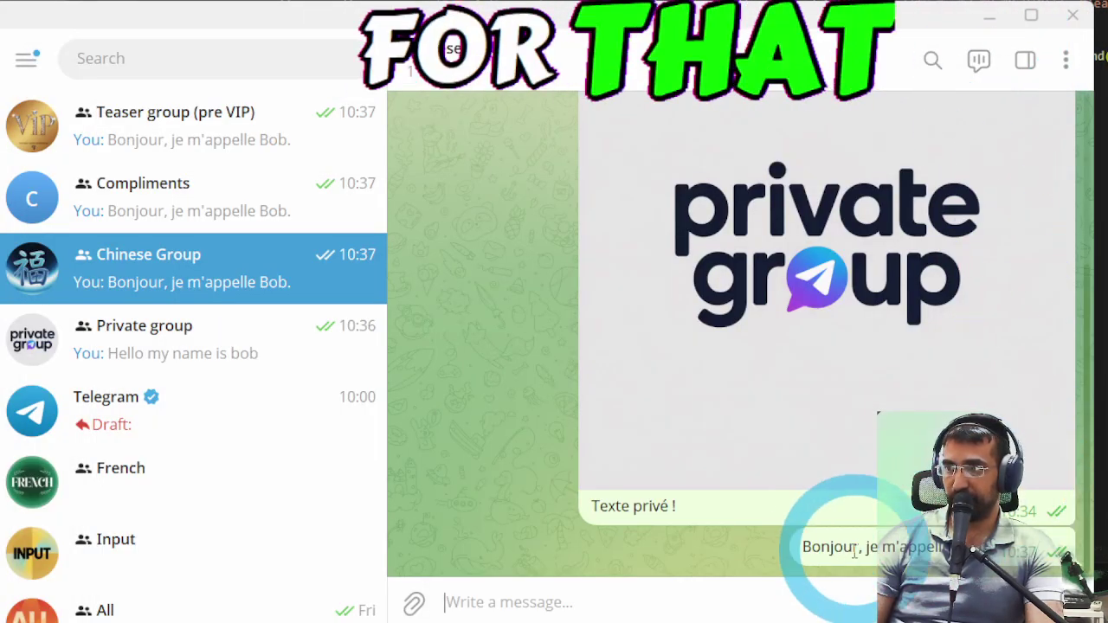
{"action": "left_click", "coordinate": [781, 554]}
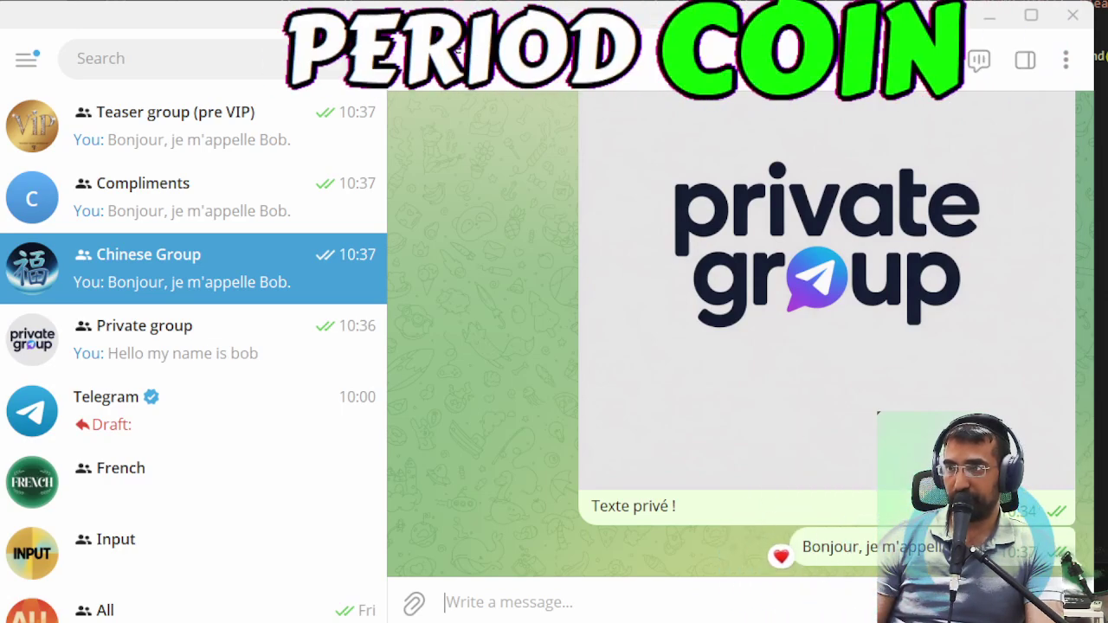
{"action": "left_click", "coordinate": [207, 215]}
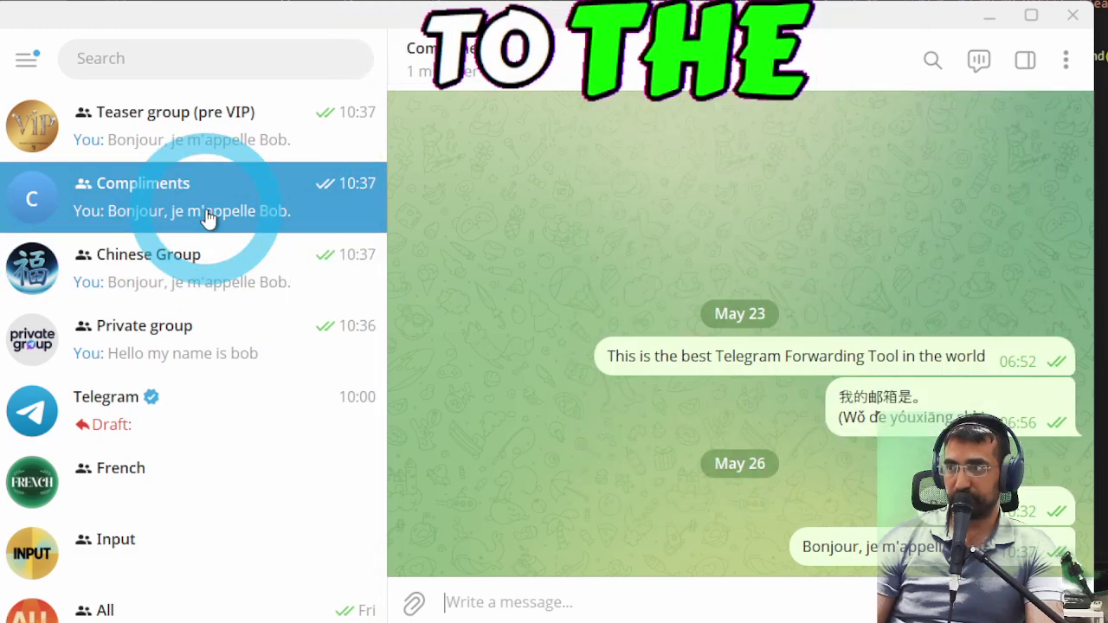
{"action": "left_click", "coordinate": [239, 355]}
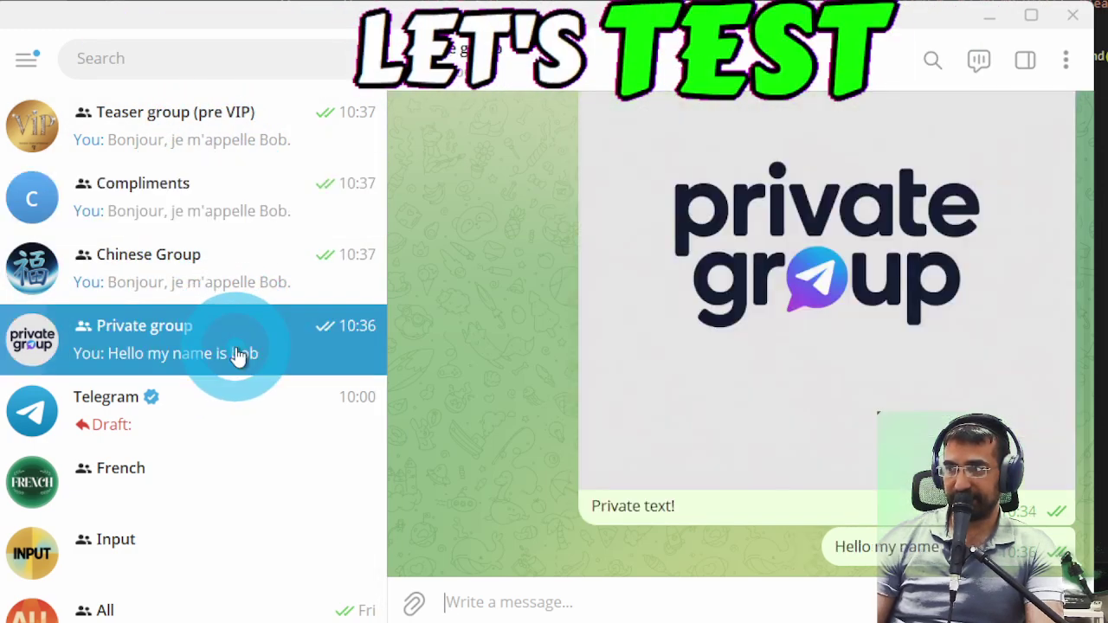
{"action": "left_click", "coordinate": [707, 600]}
{"action": "left_click", "coordinate": [672, 598]}
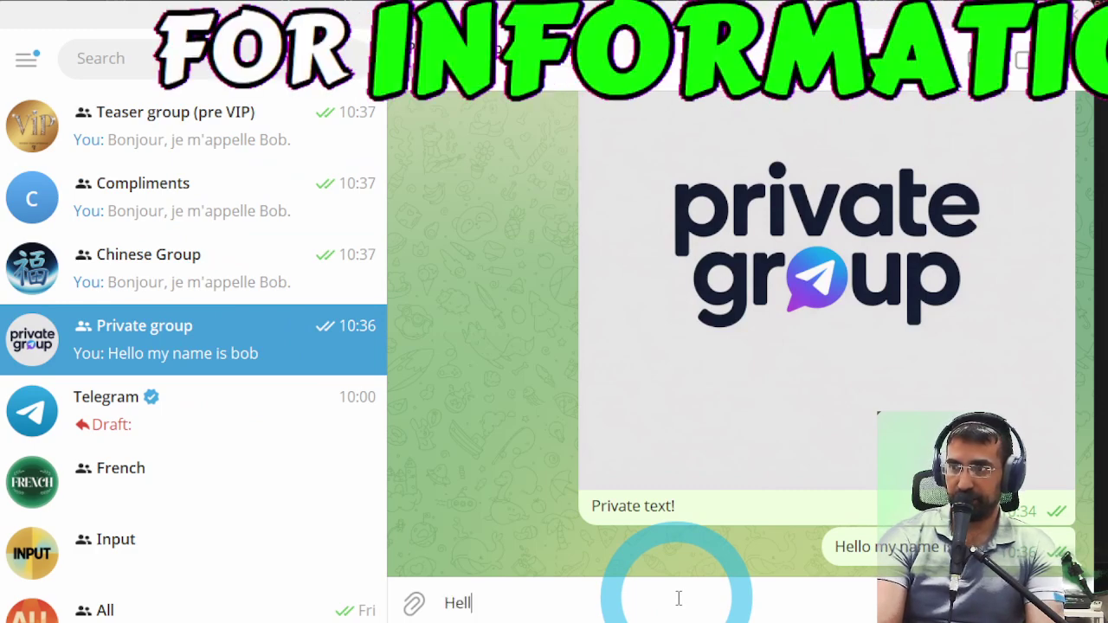
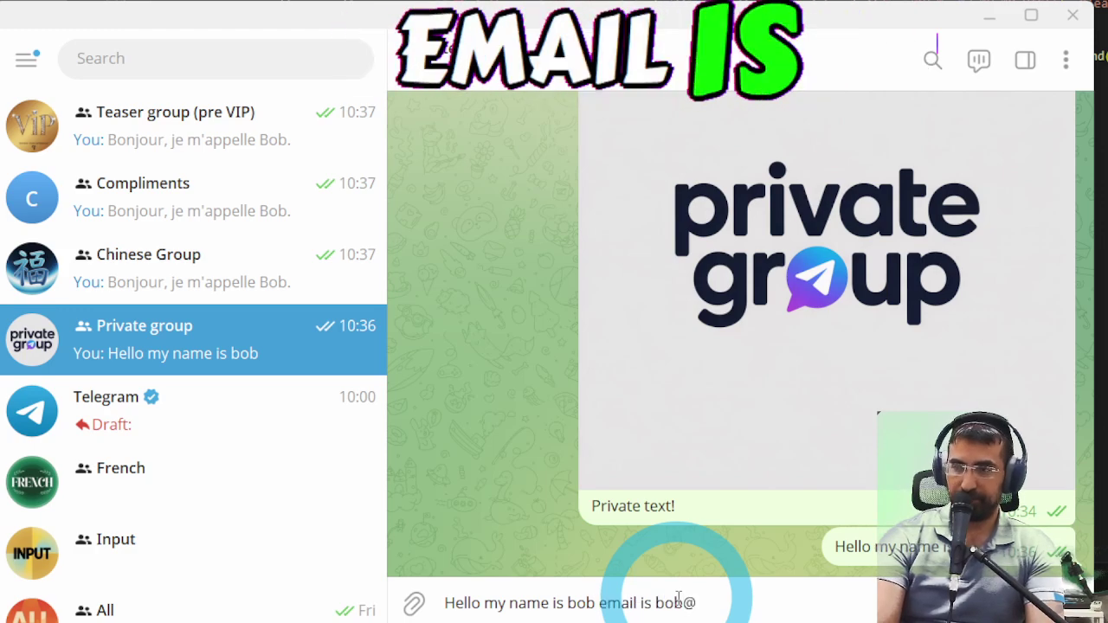
- Send a Private group message with a name and e-mail address, then highlight the e-mail address
{"action": "key", "text": "Return"}
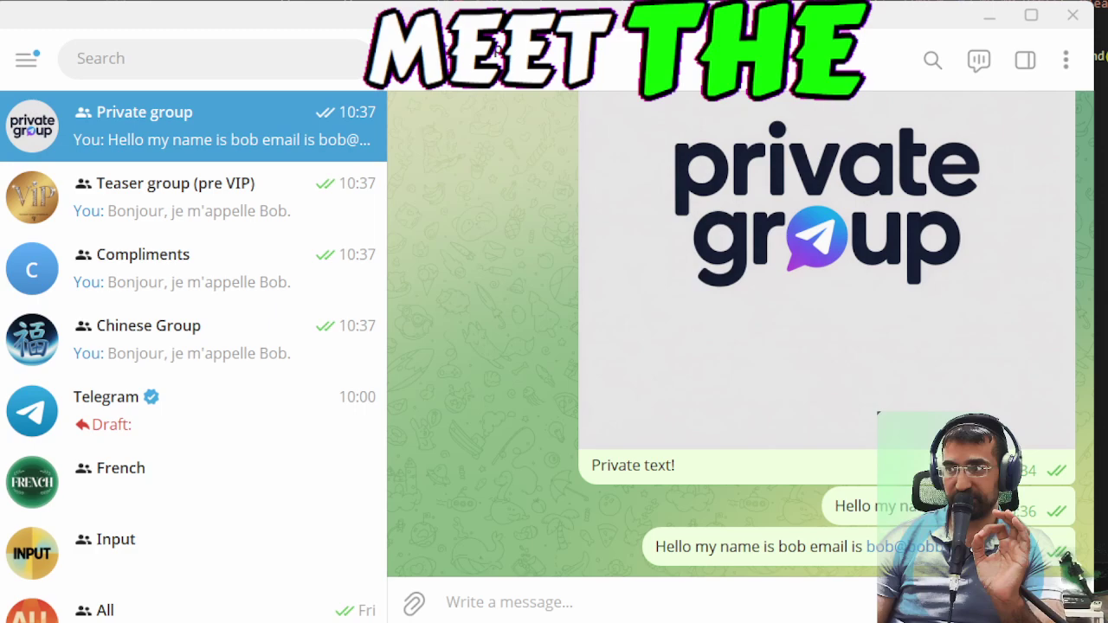
{"action": "left_click_drag", "start_coordinate": [844, 547], "coordinate": [524, 608]}
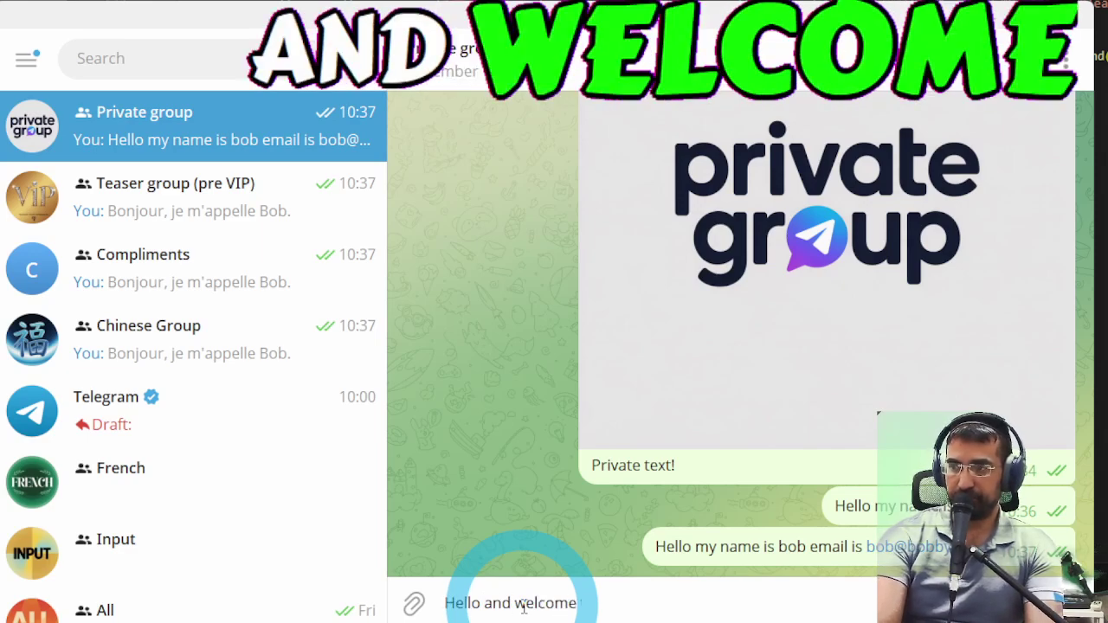
- Send 'Hello and welcome to the group' and confirm 'Bonjour et bienvenue dans le groupe.' in all three destination groups
{"action": "type", "text": "e group"}
{"action": "key", "text": "Return"}
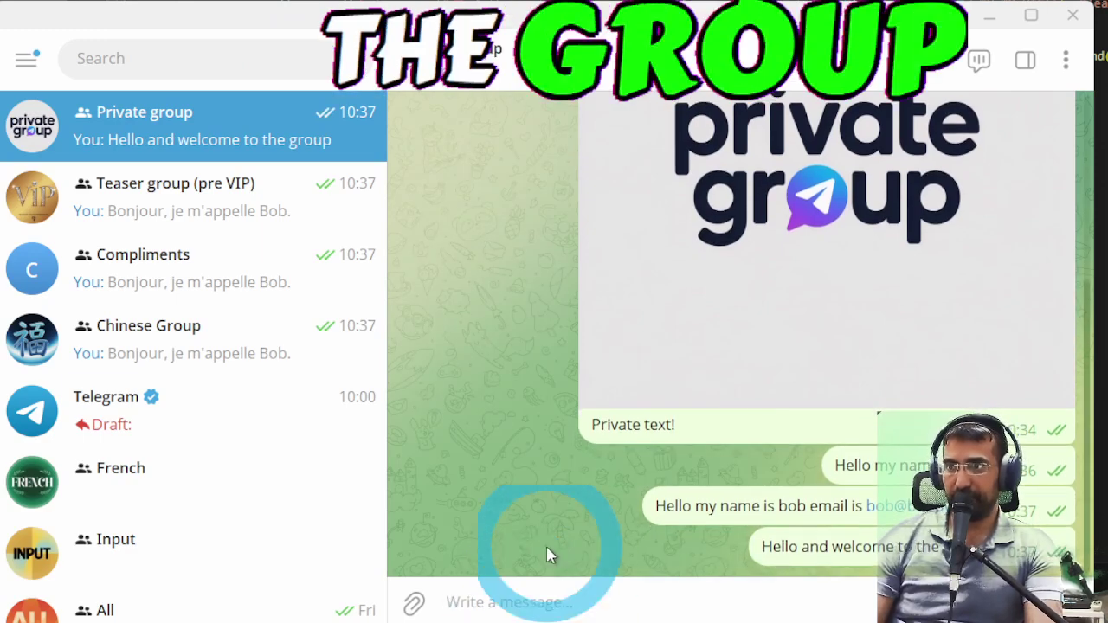
{"action": "left_click", "coordinate": [177, 102]}
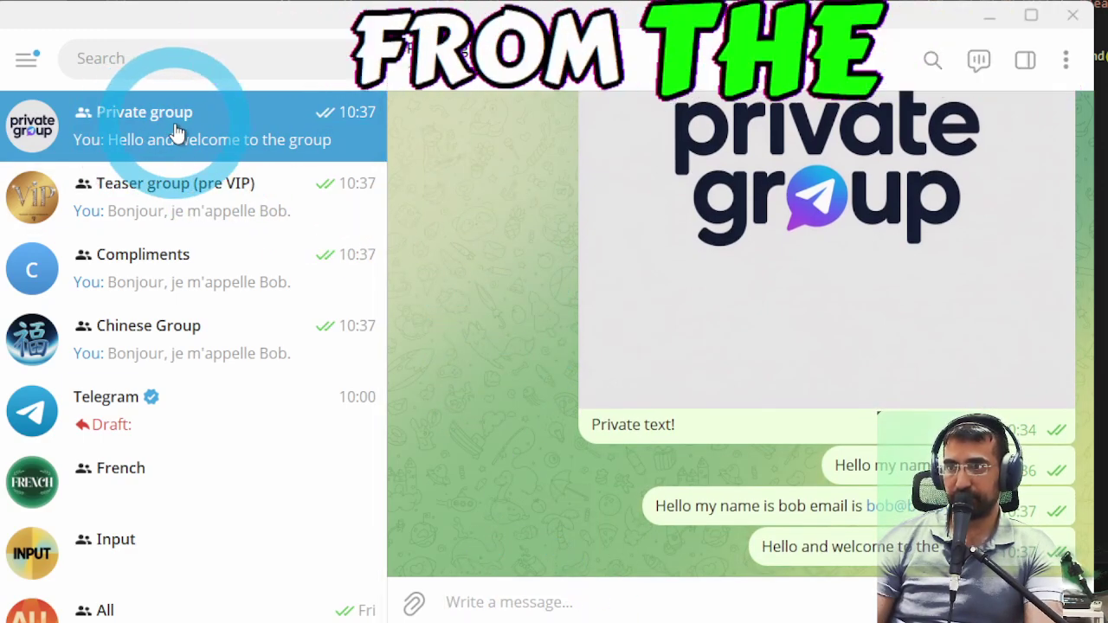
{"action": "left_click", "coordinate": [205, 179]}
{"action": "left_click", "coordinate": [215, 213]}
{"action": "left_click", "coordinate": [827, 544]}
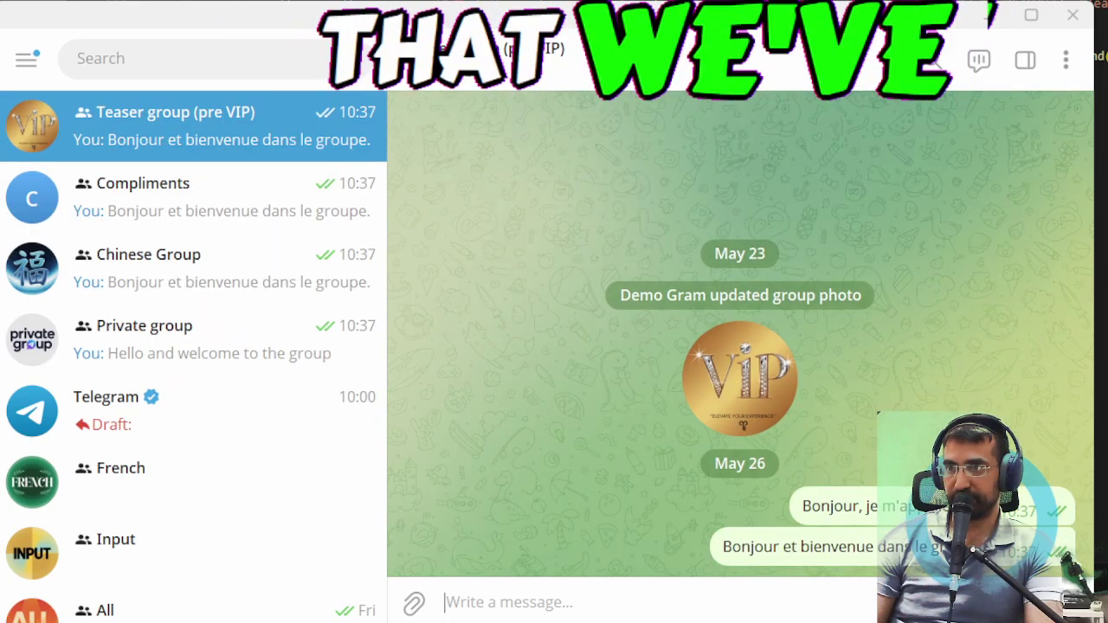
{"action": "left_click", "coordinate": [231, 245]}
{"action": "left_click", "coordinate": [230, 212]}
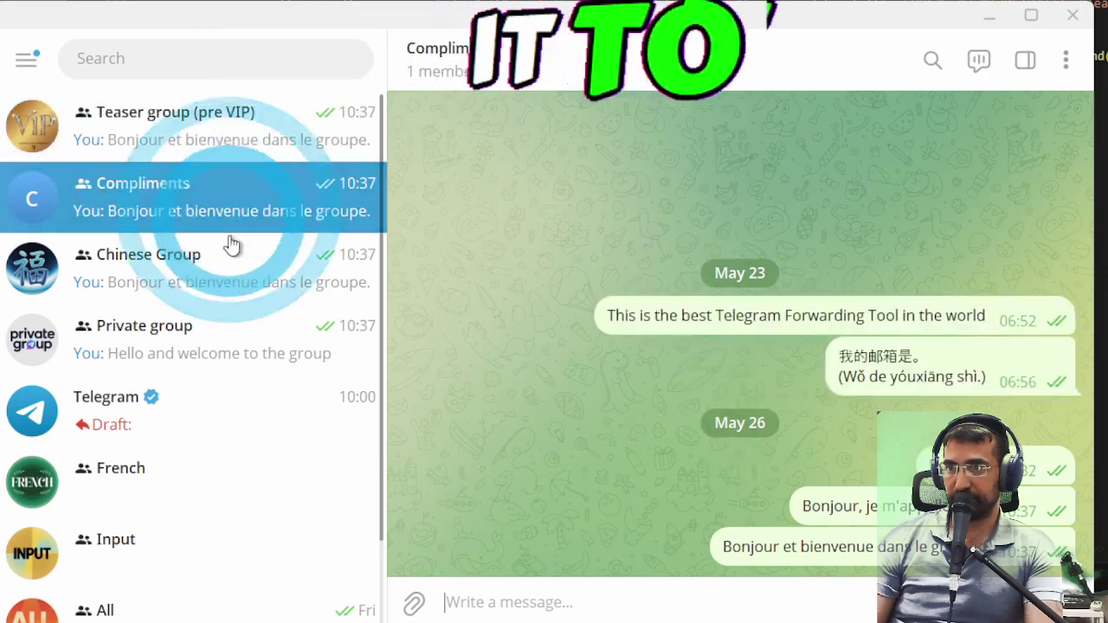
{"action": "left_click", "coordinate": [230, 260]}
{"action": "left_click", "coordinate": [243, 217]}
{"action": "left_click", "coordinate": [237, 157]}
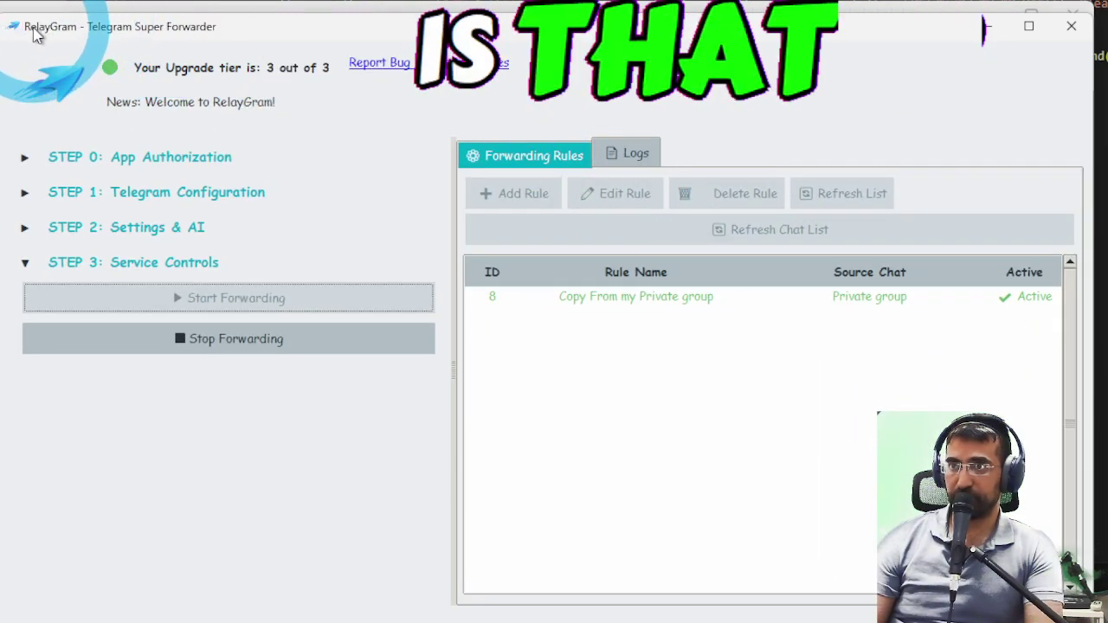
- Stop forwarding under STEP 3 Service Controls, shifting the RelayGram window down to reveal Telegram
{"action": "left_click_drag", "start_coordinate": [33, 32], "coordinate": [33, 94]}
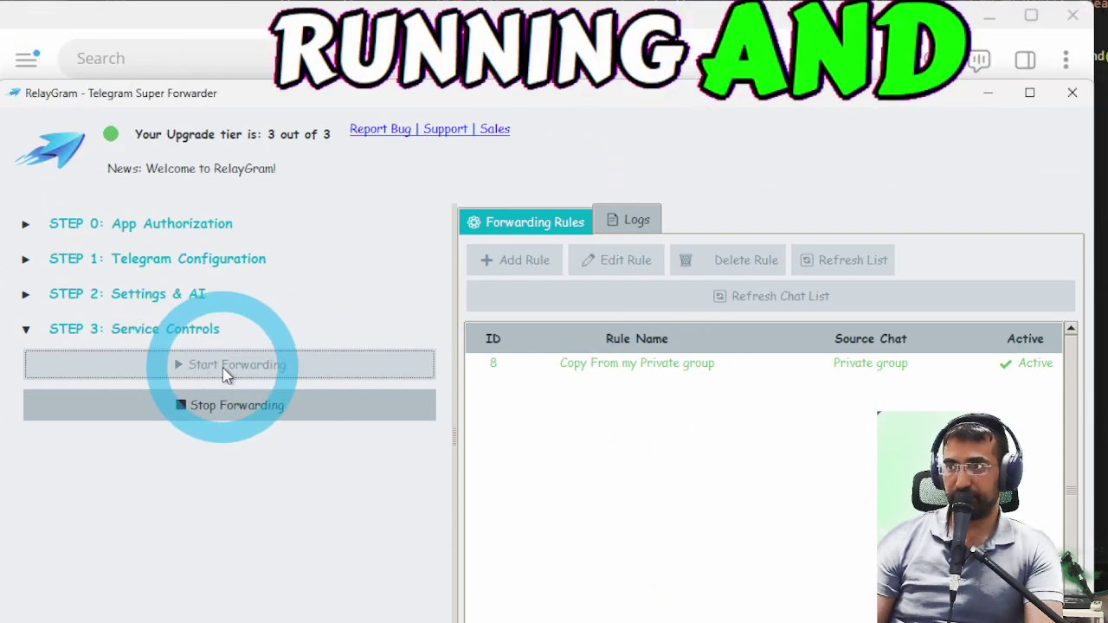
{"action": "left_click", "coordinate": [234, 403]}
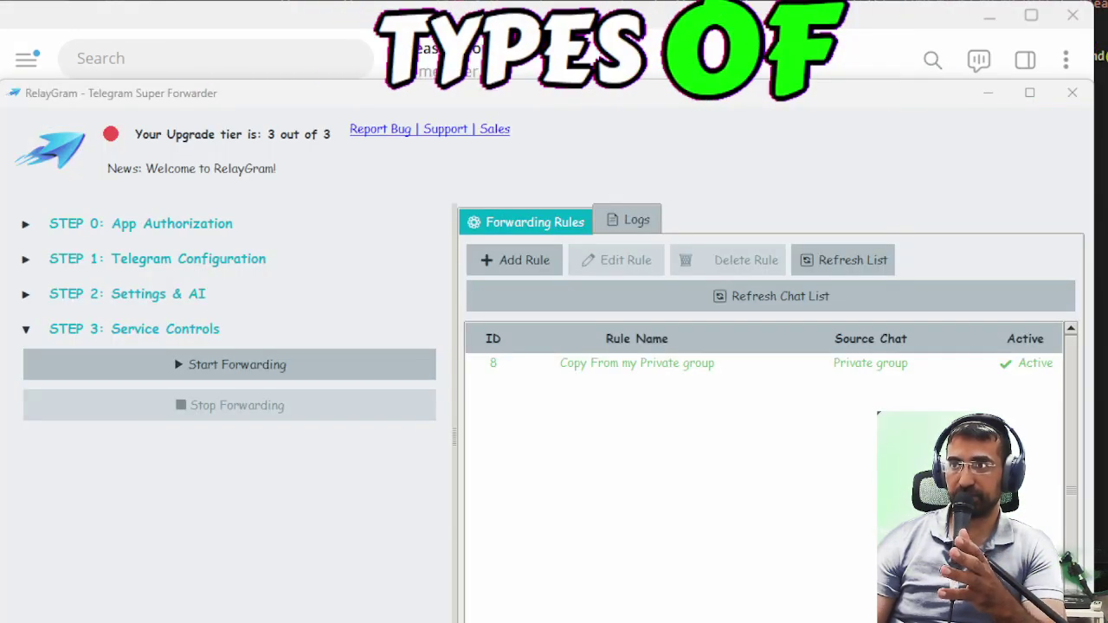
{"action": "left_click_drag", "start_coordinate": [346, 98], "coordinate": [353, 138]}
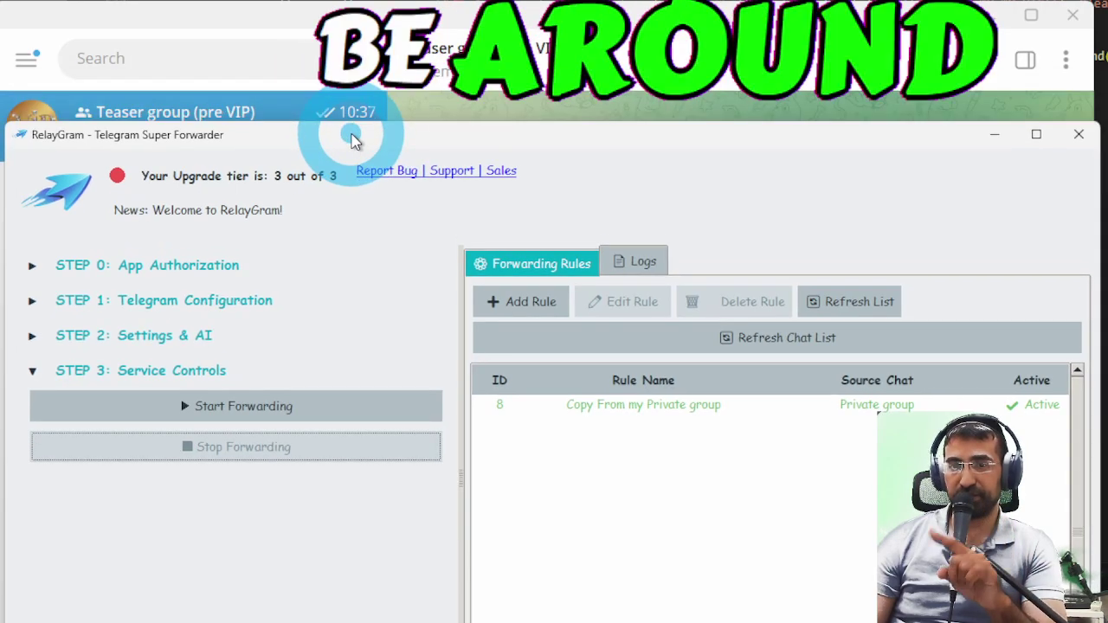